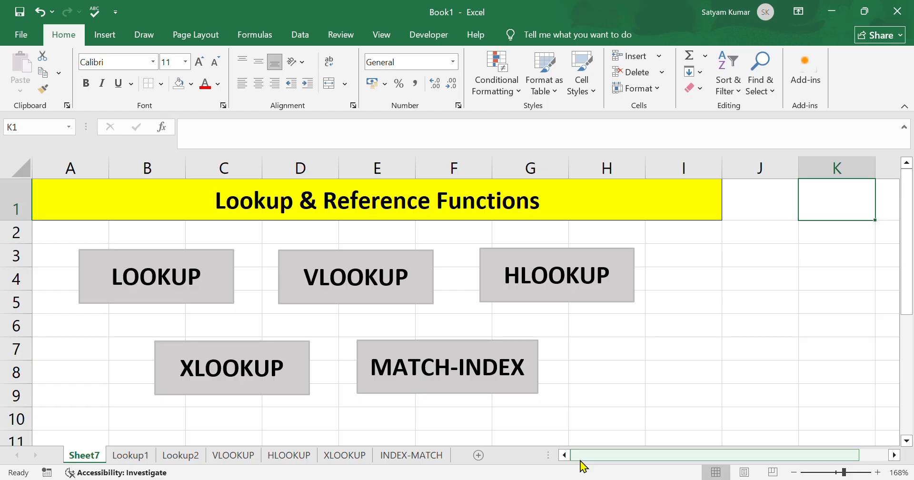
Open the Lookup1 sheet and review the product table's IDs, names and sales, including the order of the Product ID column
{"action": "left_click", "coordinate": [138, 457]}
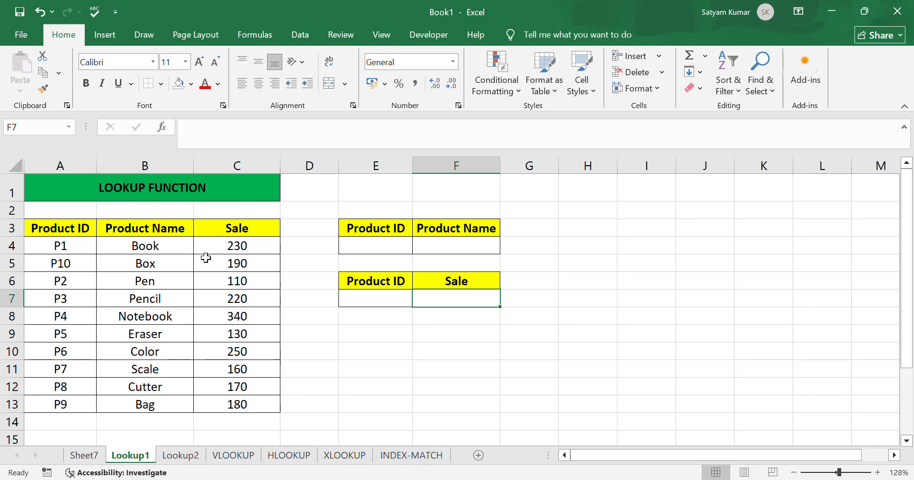
{"action": "left_click", "coordinate": [202, 284]}
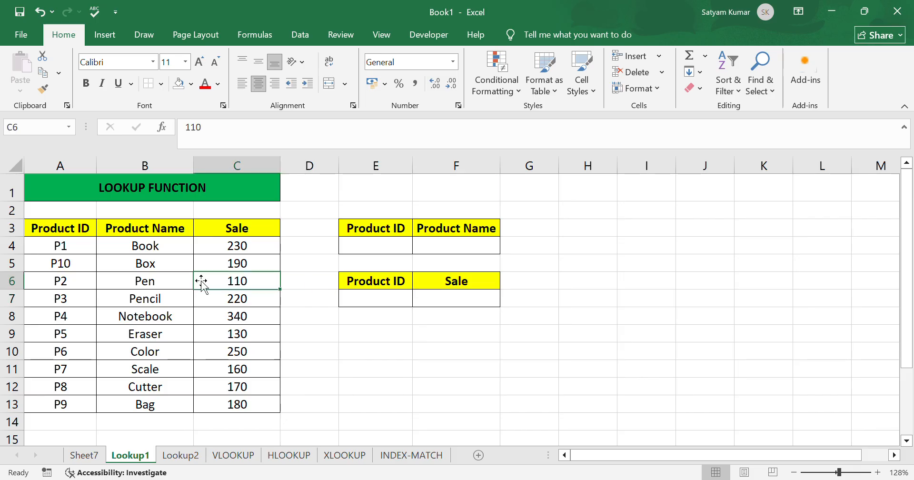
{"action": "left_click_drag", "start_coordinate": [47, 230], "coordinate": [225, 408]}
{"action": "left_click", "coordinate": [347, 335]}
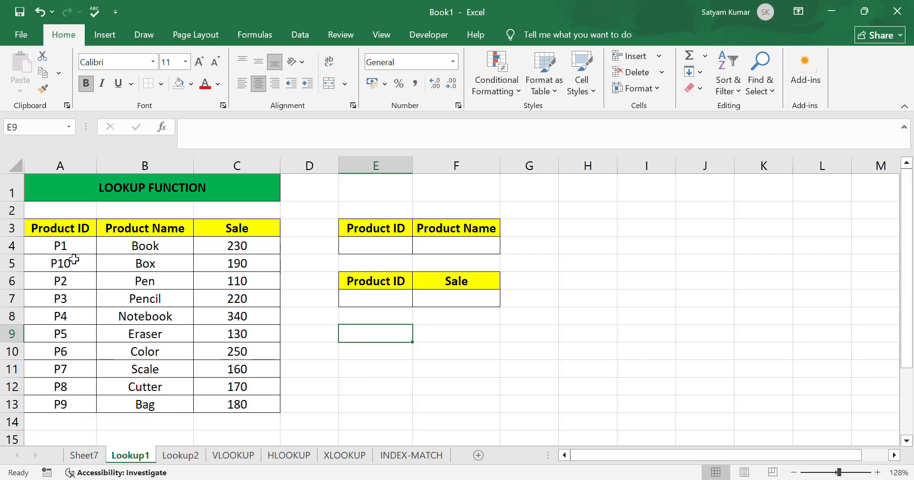
{"action": "left_click_drag", "start_coordinate": [71, 246], "coordinate": [46, 406]}
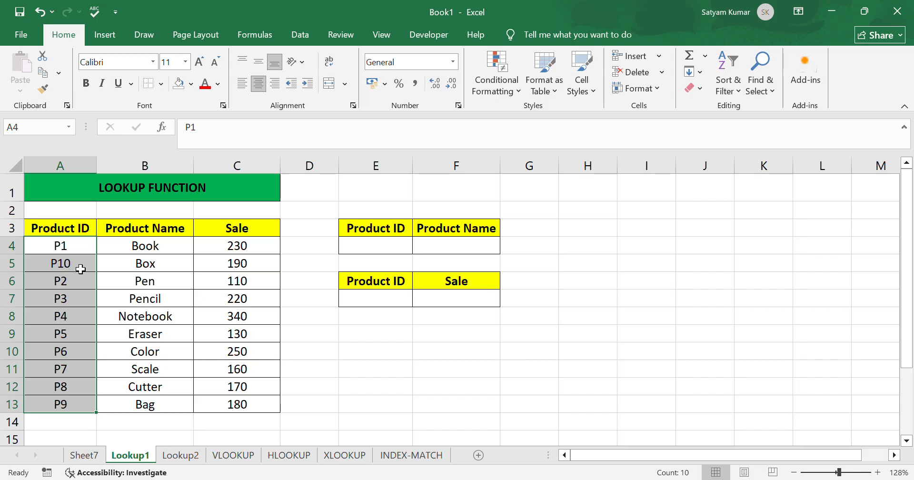
{"action": "left_click", "coordinate": [182, 270]}
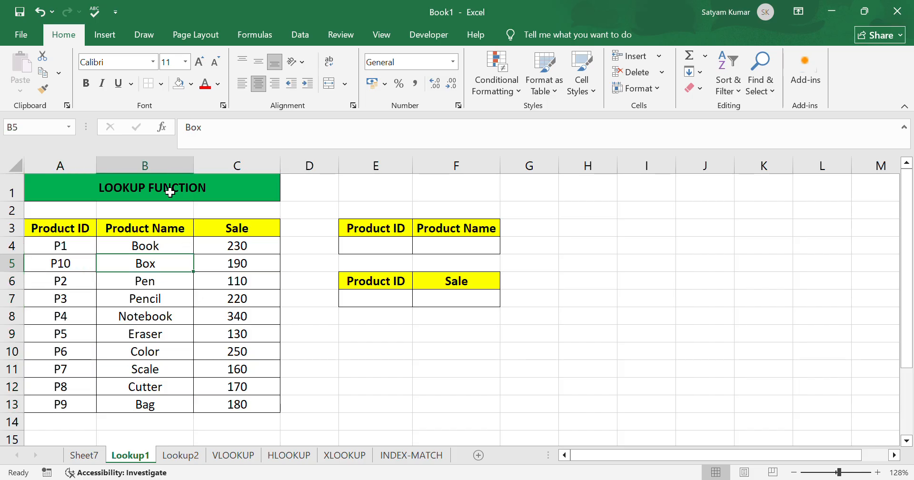
{"action": "left_click", "coordinate": [70, 249]}
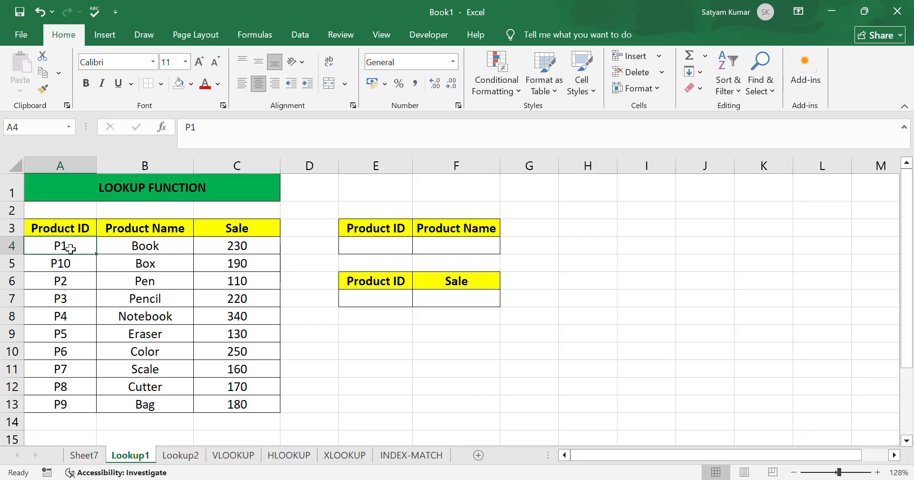
{"action": "left_click", "coordinate": [135, 244]}
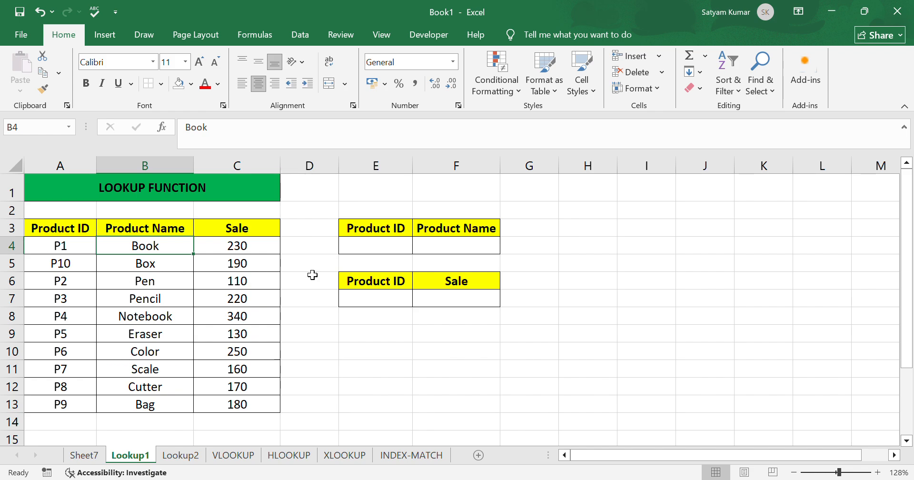
Enter P9 as the Product ID in cell E4 of the product name lookup table
{"action": "left_click", "coordinate": [362, 250]}
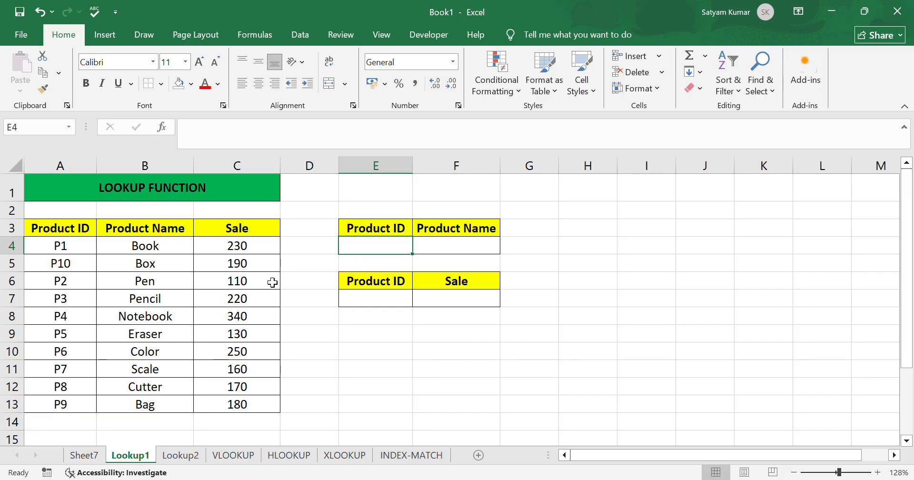
{"action": "type", "text": "P"}
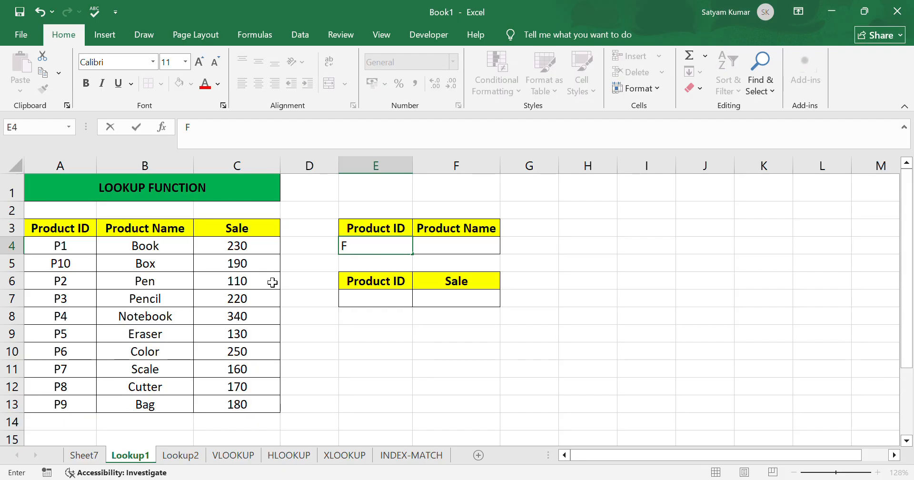
{"action": "key", "text": "BackSpace"}
{"action": "type", "text": "P9"}
{"action": "left_click", "coordinate": [519, 267]}
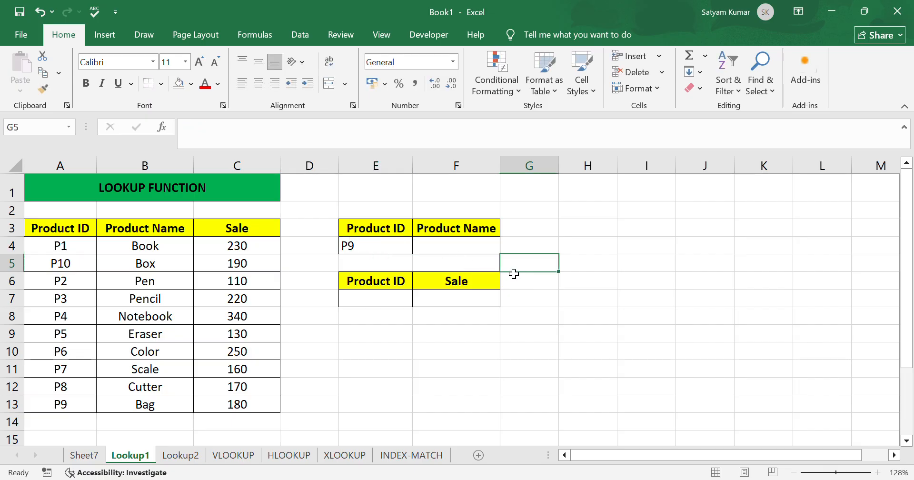
Enter =LOOKUP(E4,A3:B13) in F4 to return the product name, and check it against the P9 row of the source table
{"action": "left_click", "coordinate": [458, 248]}
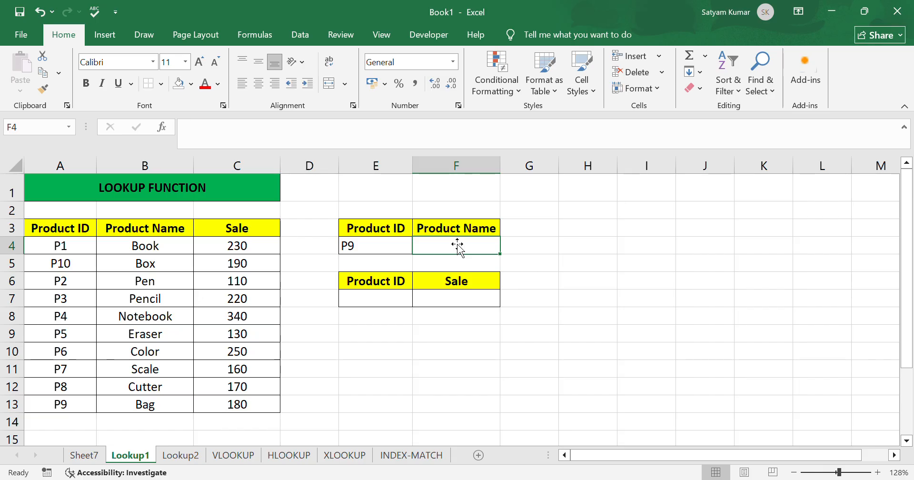
{"action": "type", "text": "="}
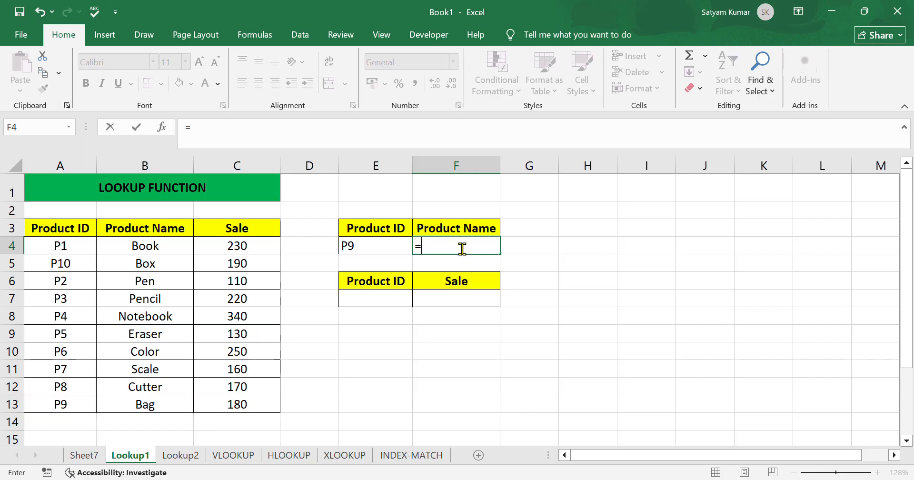
{"action": "type", "text": "LOOKUP("}
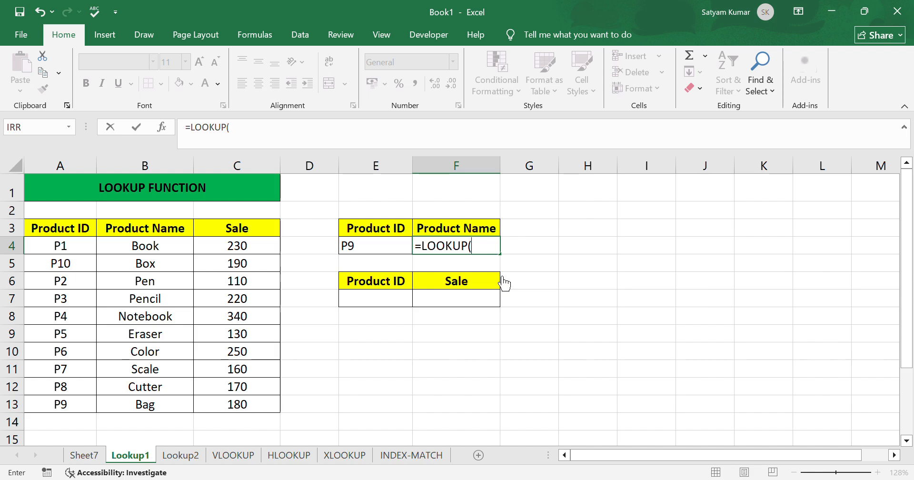
{"action": "left_click", "coordinate": [394, 250]}
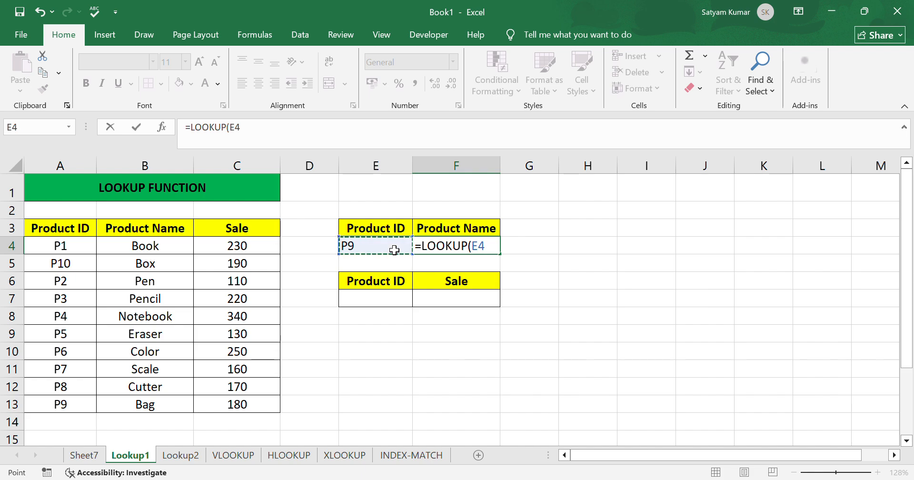
{"action": "type", "text": ","}
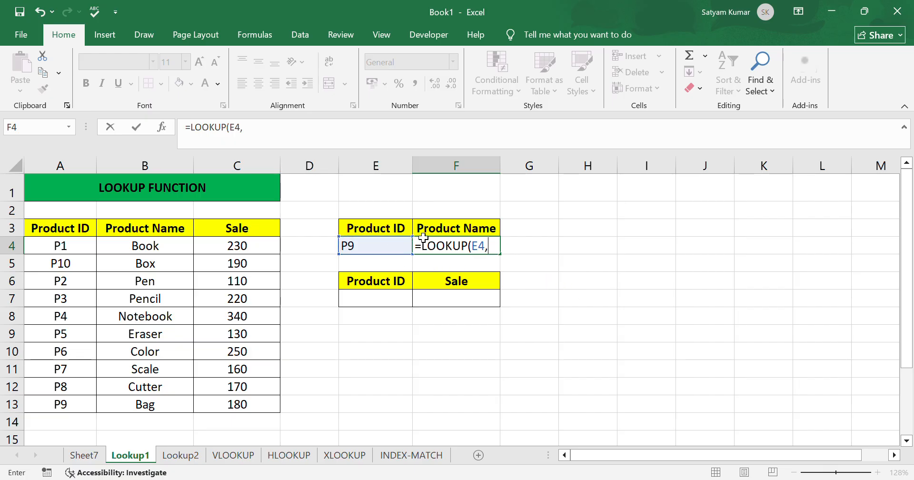
{"action": "left_click_drag", "start_coordinate": [51, 231], "coordinate": [143, 406]}
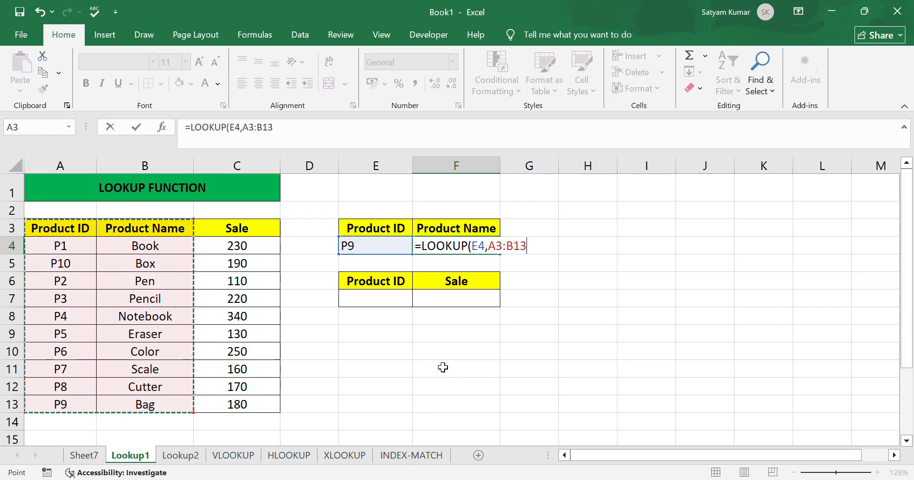
{"action": "key", "text": "Return"}
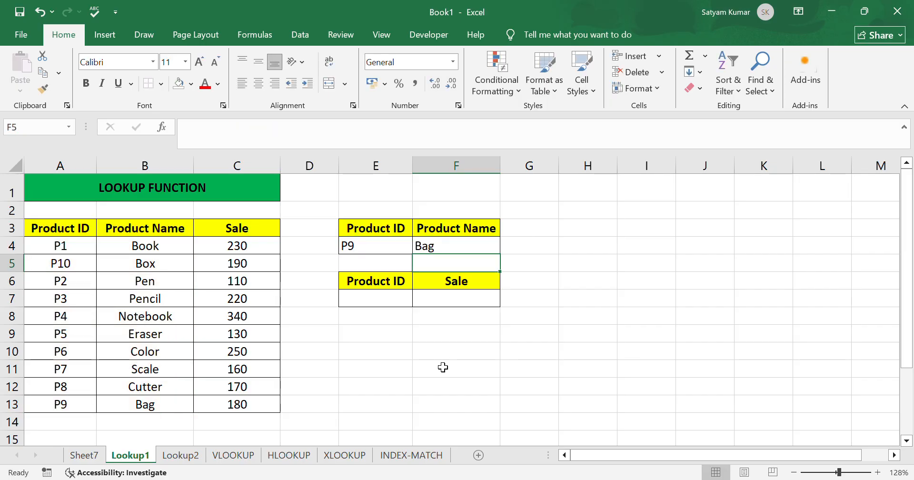
{"action": "left_click_drag", "start_coordinate": [59, 405], "coordinate": [143, 409]}
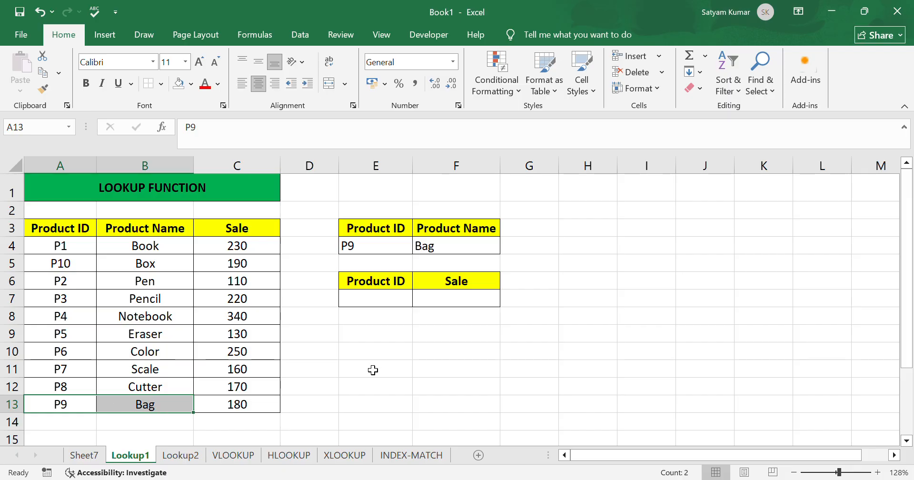
{"action": "left_click", "coordinate": [452, 356]}
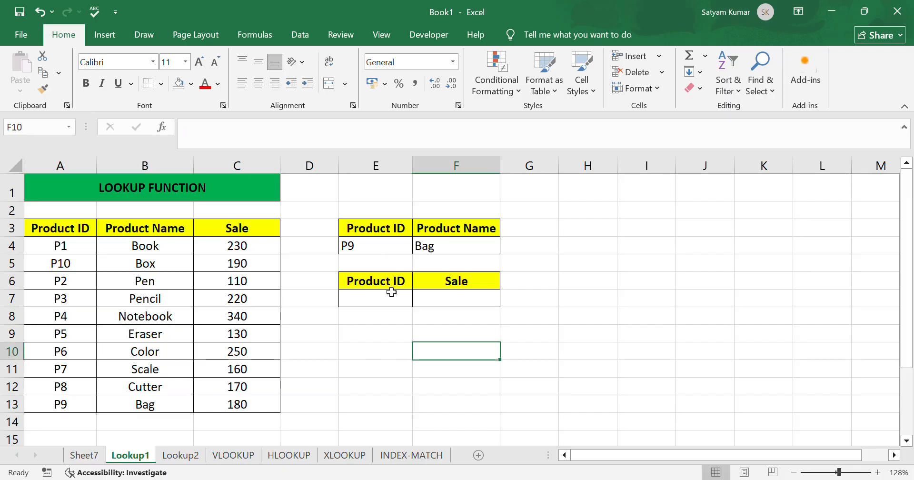
Enter P7 as the Product ID in cell E7 of the sale lookup table
{"action": "left_click", "coordinate": [380, 301]}
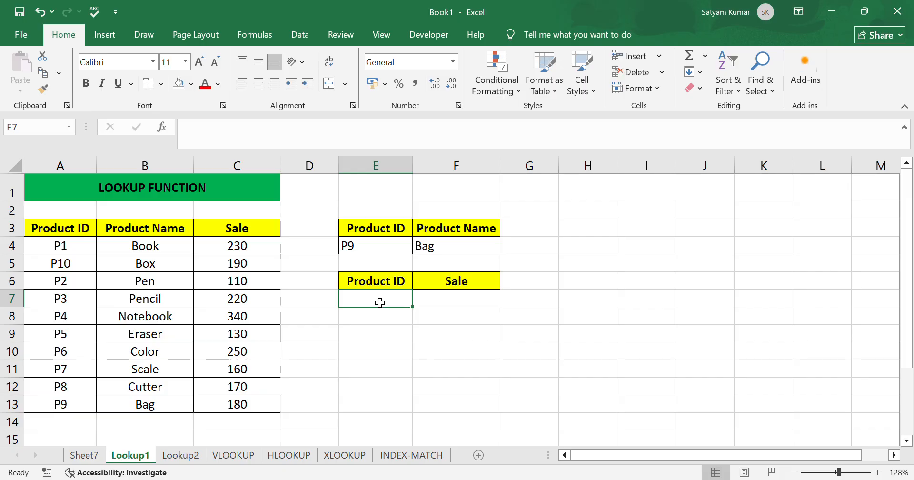
{"action": "type", "text": "P7"}
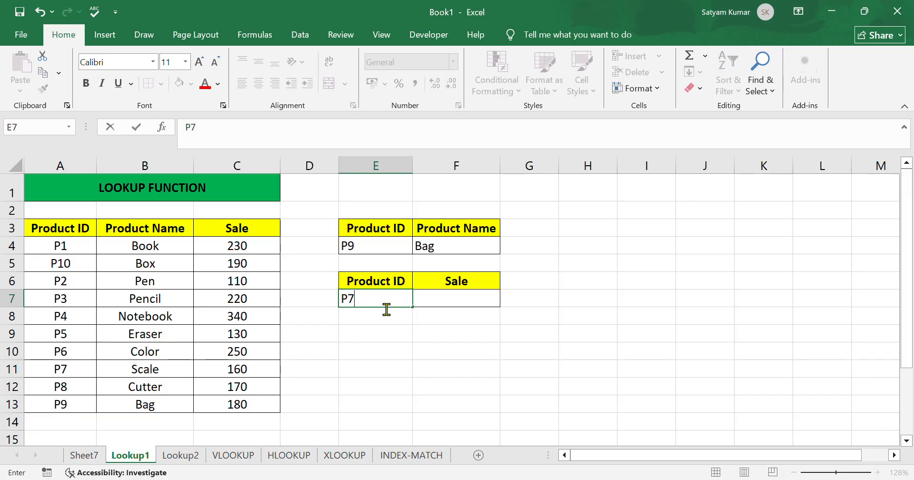
{"action": "key", "text": "Return"}
Enter =LOOKUP(E7,A3:C13) in F7 to return the sale, and check it against the P7 row of the source table
{"action": "left_click", "coordinate": [466, 299]}
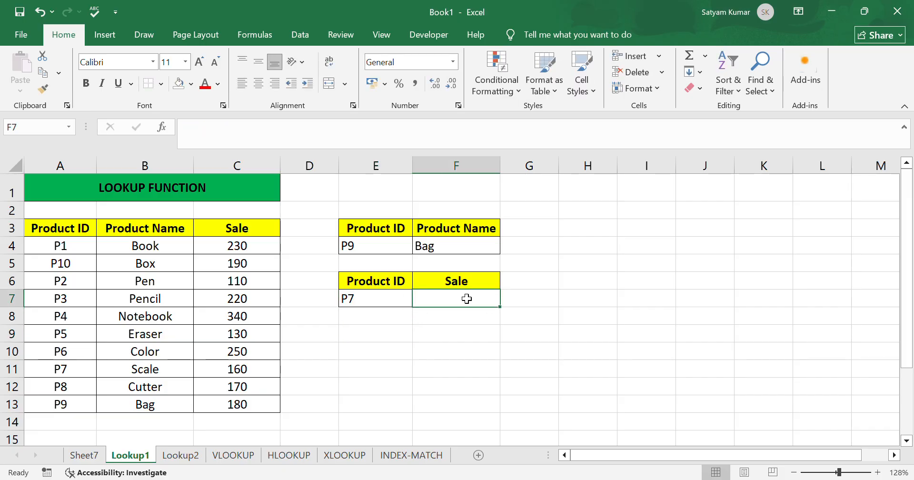
{"action": "type", "text": "=LOO"}
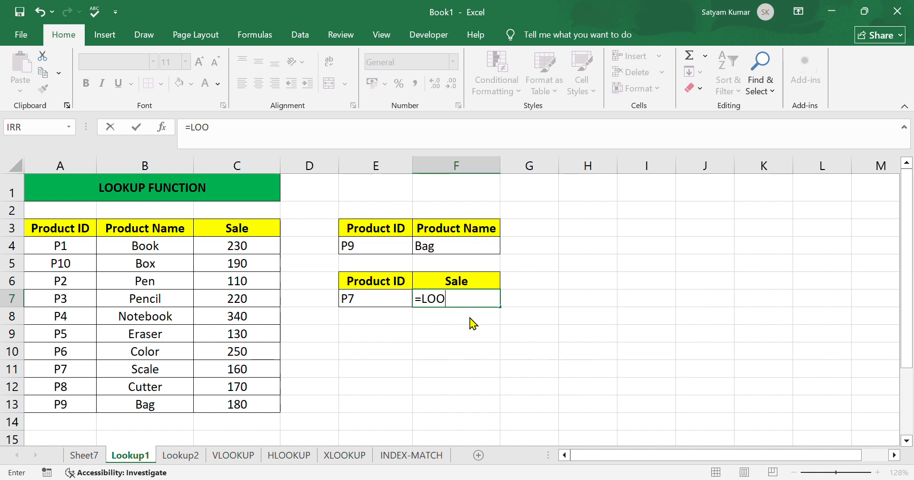
{"action": "type", "text": "KUP("}
{"action": "left_click", "coordinate": [377, 301]}
{"action": "type", "text": ","}
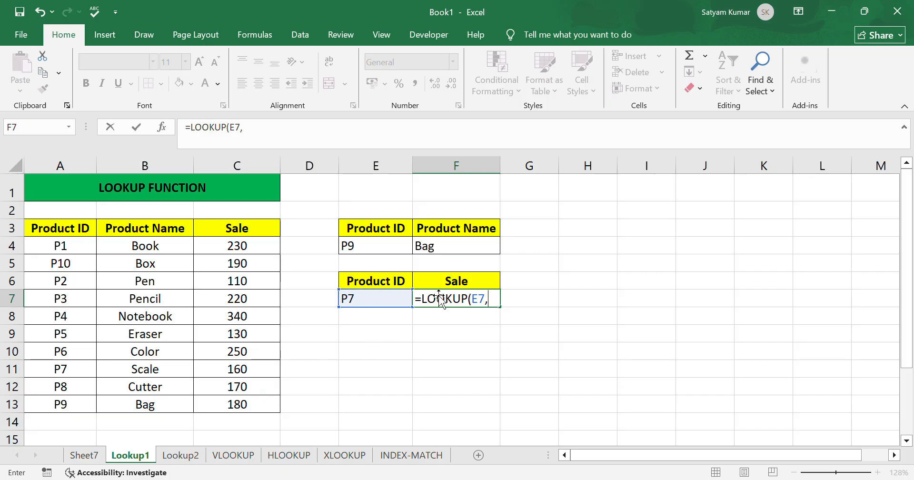
{"action": "left_click", "coordinate": [70, 229]}
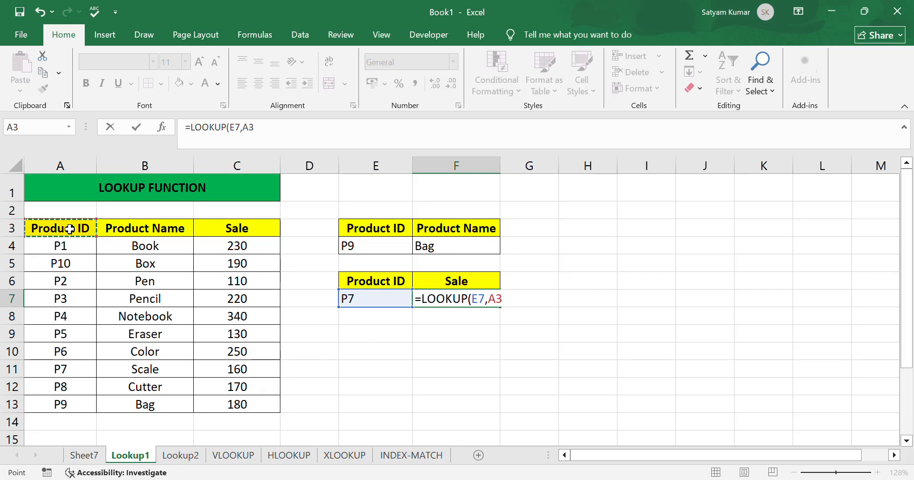
{"action": "left_click", "coordinate": [237, 229]}
{"action": "left_click_drag", "start_coordinate": [71, 229], "coordinate": [223, 403]}
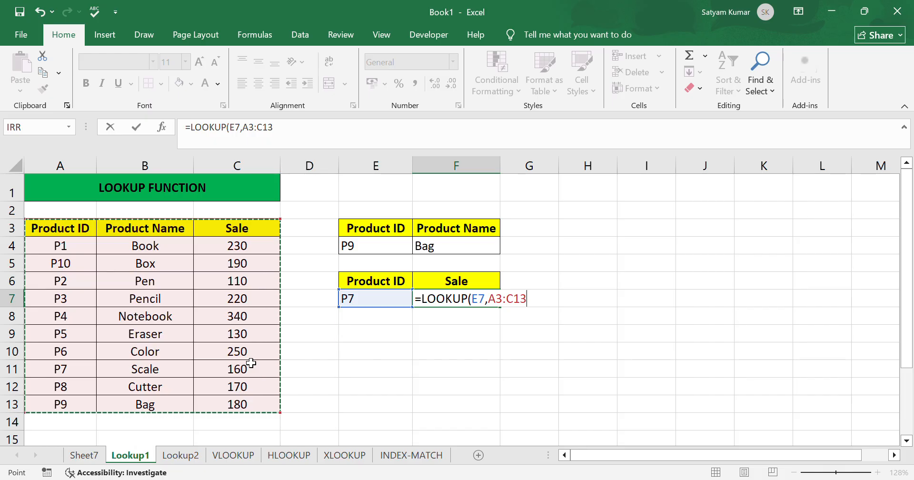
{"action": "type", "text": ")"}
{"action": "key", "text": "Return"}
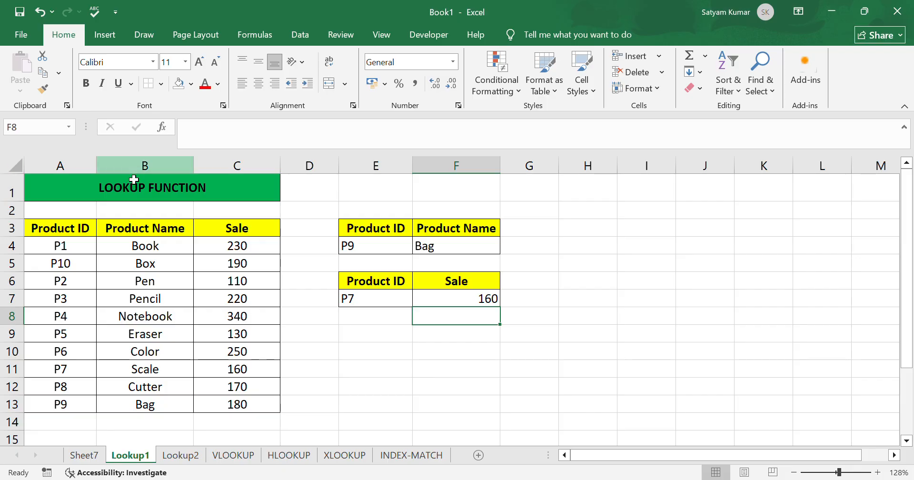
{"action": "left_click_drag", "start_coordinate": [44, 367], "coordinate": [267, 377]}
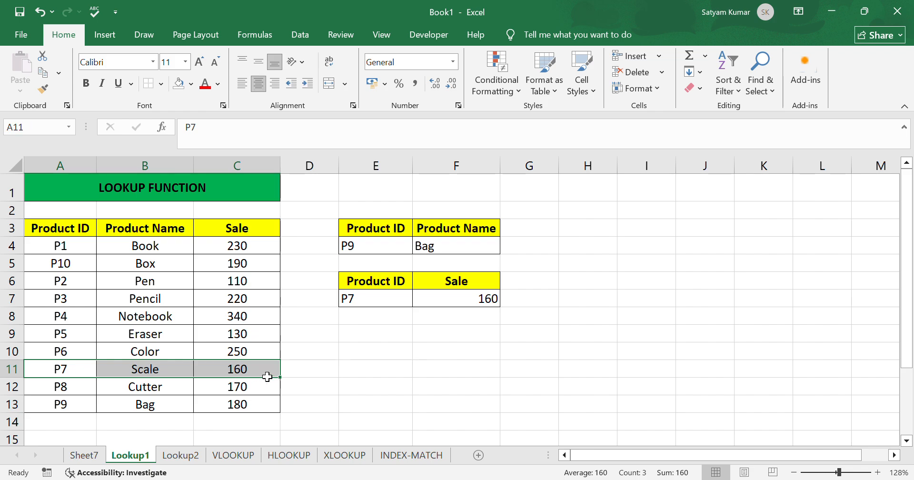
{"action": "left_click", "coordinate": [392, 369]}
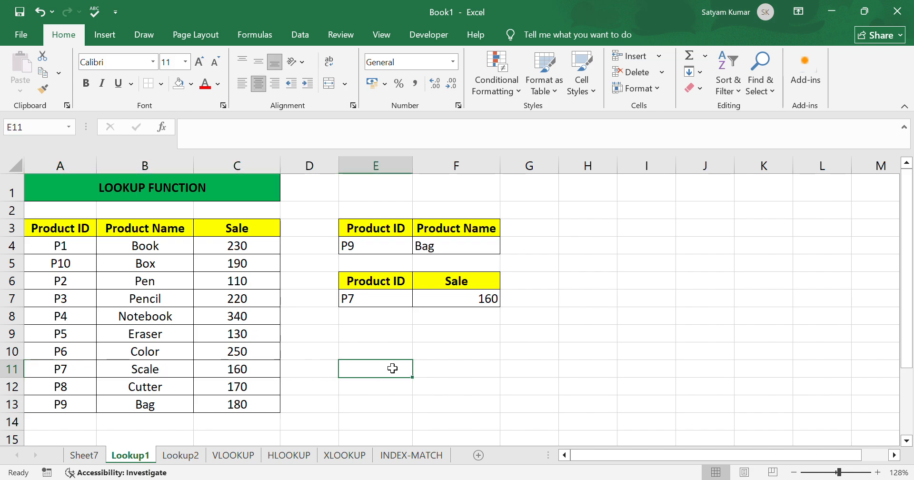
Open the Lookup2 sheet and enter P2 as the Product ID in cell C9 of the product name lookup table
{"action": "left_click", "coordinate": [203, 454]}
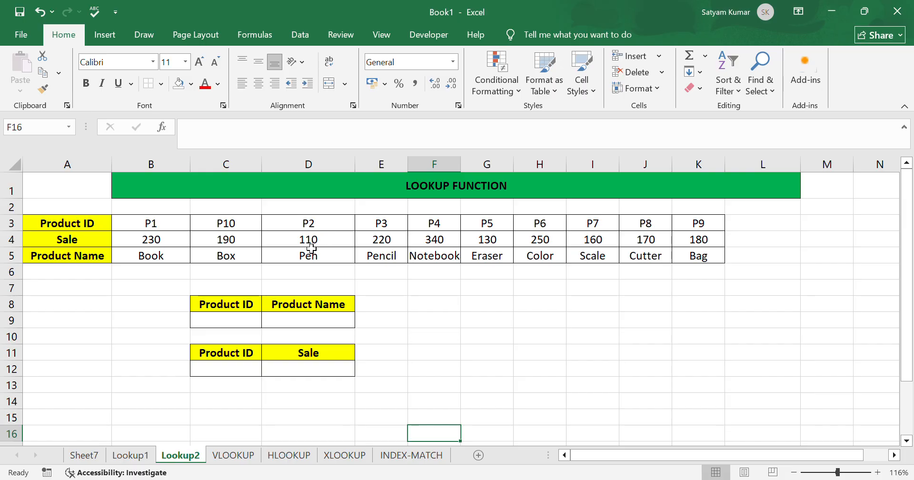
{"action": "left_click", "coordinate": [219, 320]}
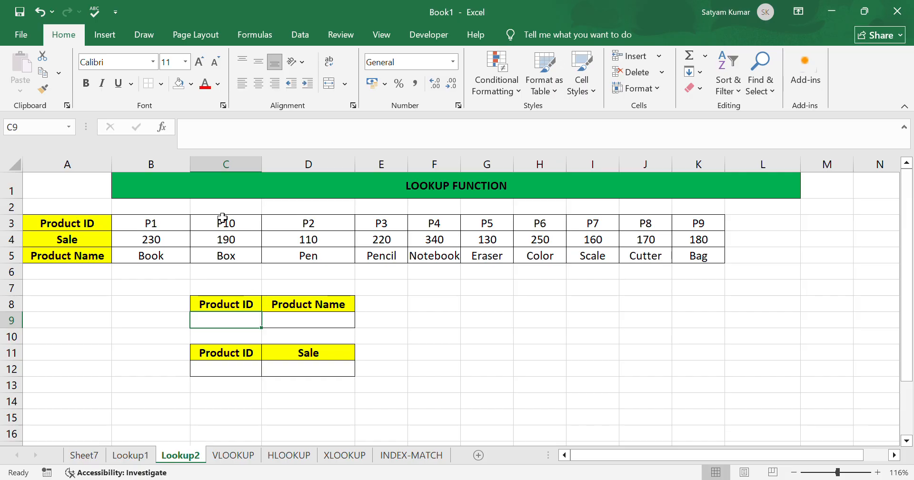
{"action": "left_click", "coordinate": [460, 310]}
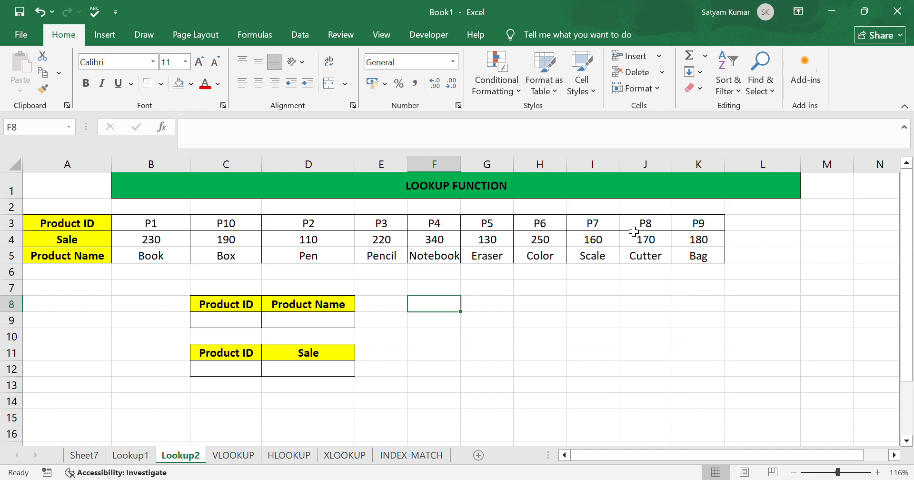
{"action": "left_click", "coordinate": [239, 327]}
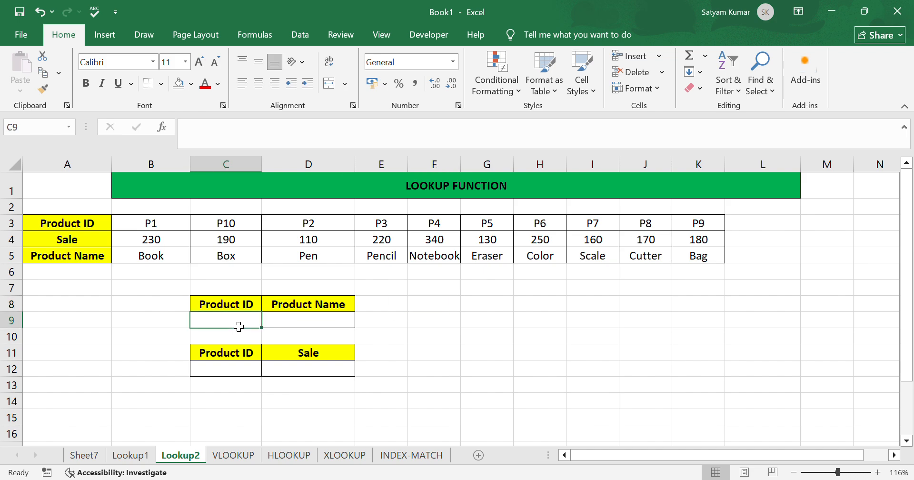
{"action": "type", "text": "P2"}
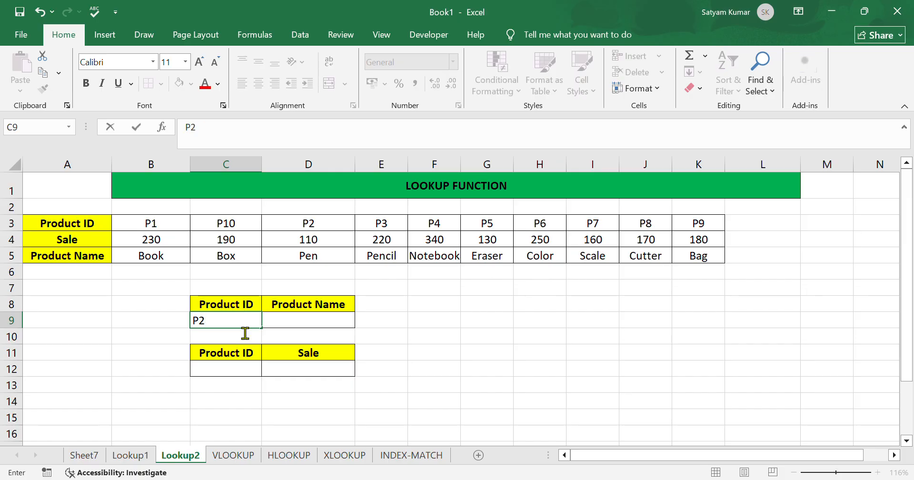
{"action": "left_click", "coordinate": [301, 324]}
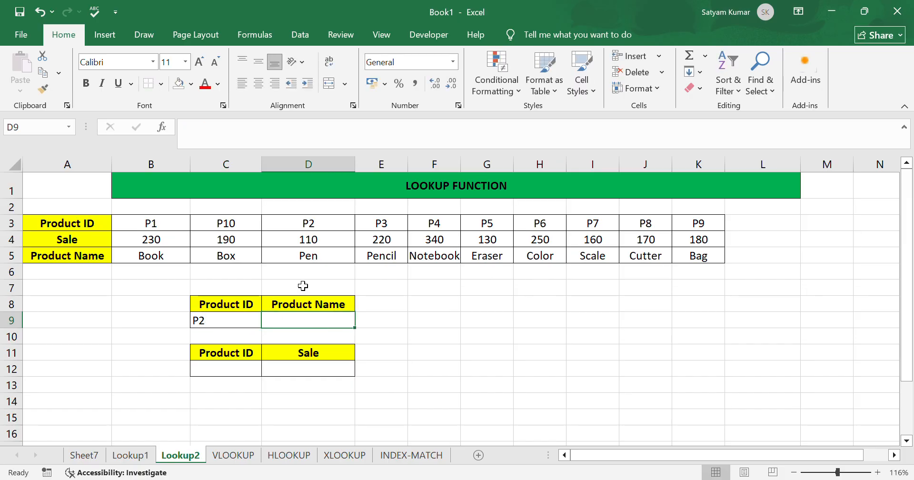
Enter =LOOKUP(C9,B3:K3,B5:K5) in D9 to return the product name, and check it against the P2 column of the source table
{"action": "left_click", "coordinate": [348, 226]}
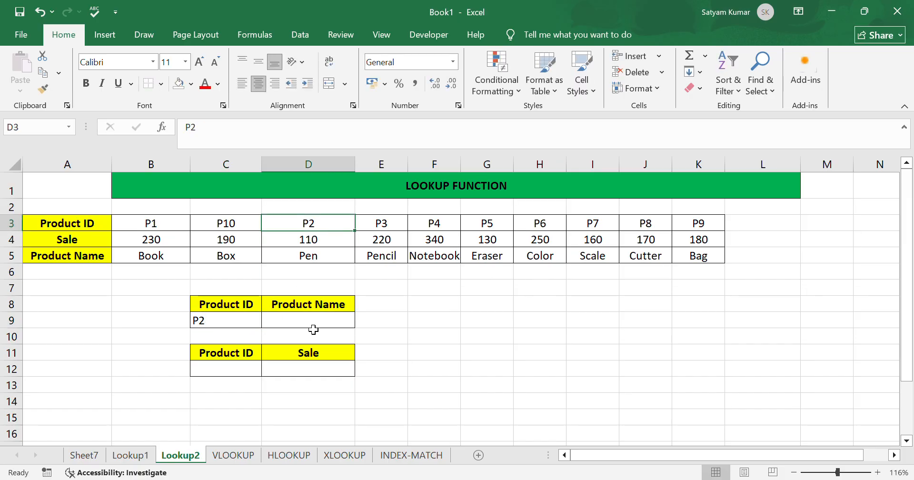
{"action": "left_click", "coordinate": [318, 260]}
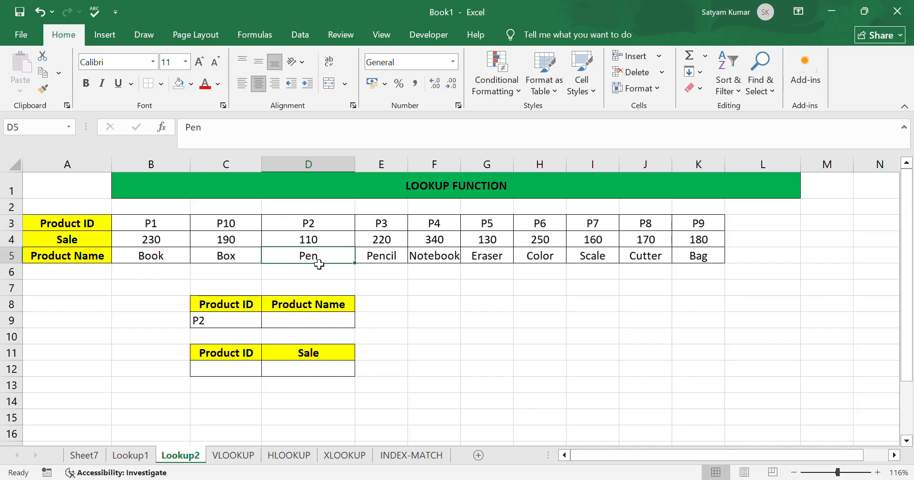
{"action": "left_click", "coordinate": [305, 327]}
{"action": "type", "text": "="}
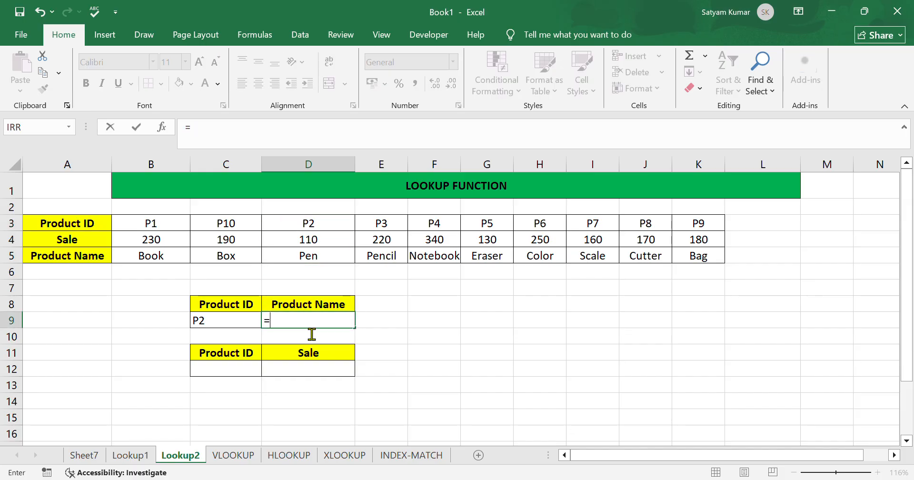
{"action": "type", "text": "LOOKUP("}
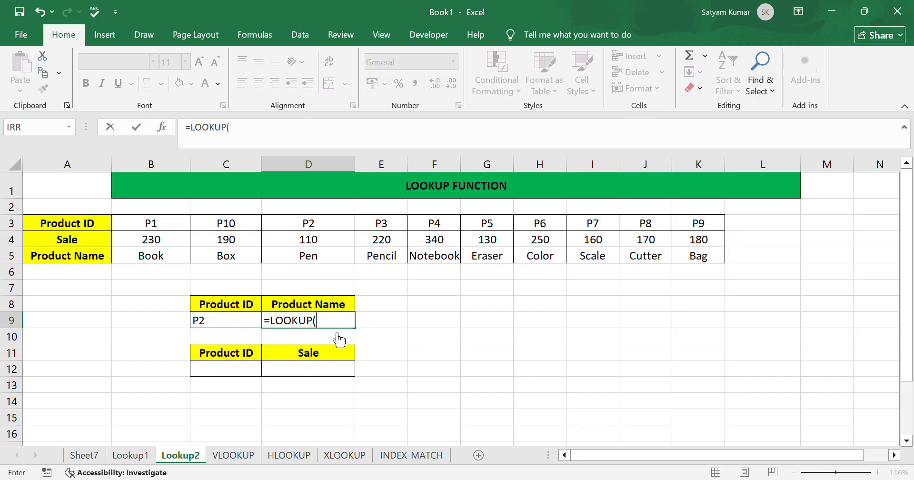
{"action": "left_click", "coordinate": [217, 323]}
{"action": "type", "text": ","}
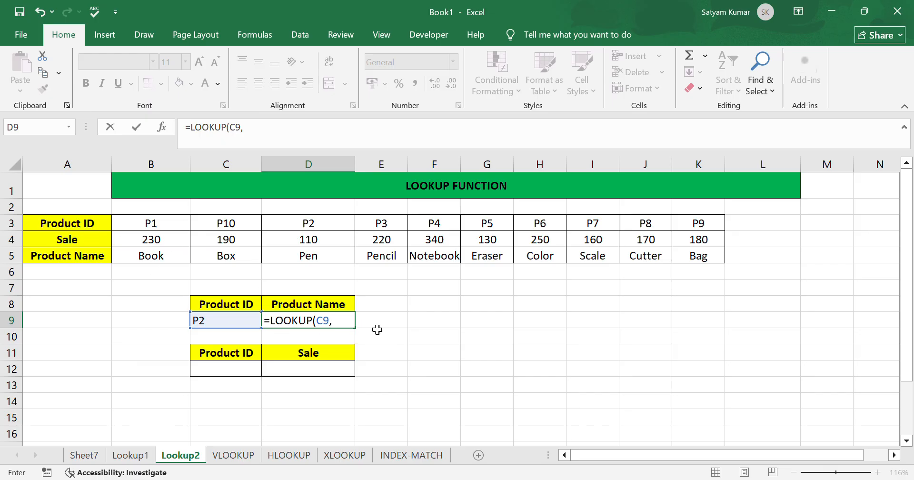
{"action": "left_click_drag", "start_coordinate": [129, 228], "coordinate": [688, 232]}
{"action": "type", "text": ","}
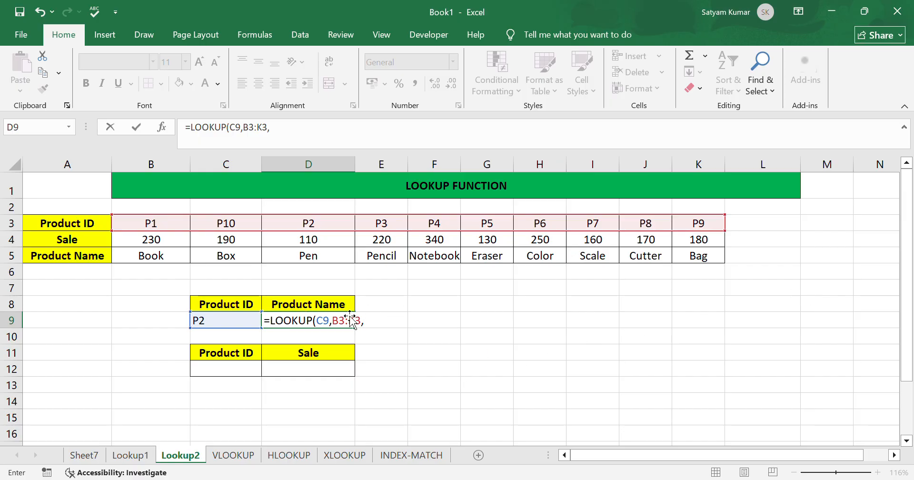
{"action": "left_click_drag", "start_coordinate": [144, 257], "coordinate": [704, 259]}
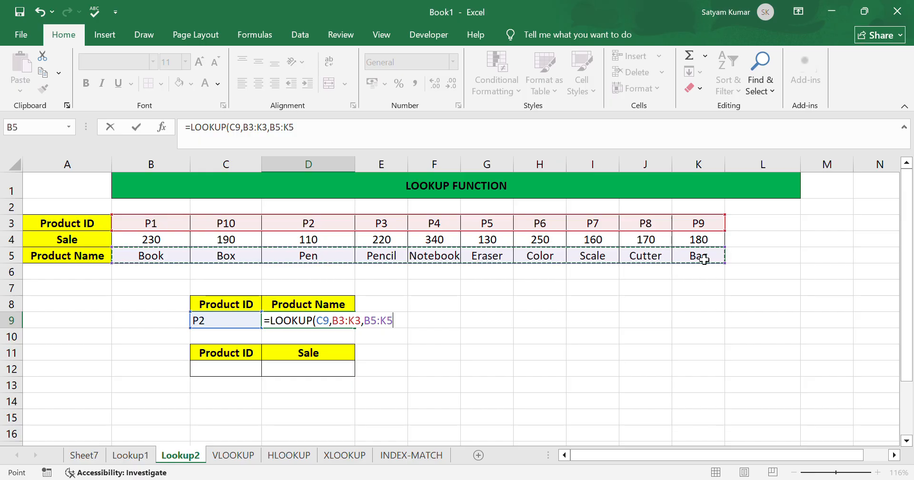
{"action": "type", "text": ")"}
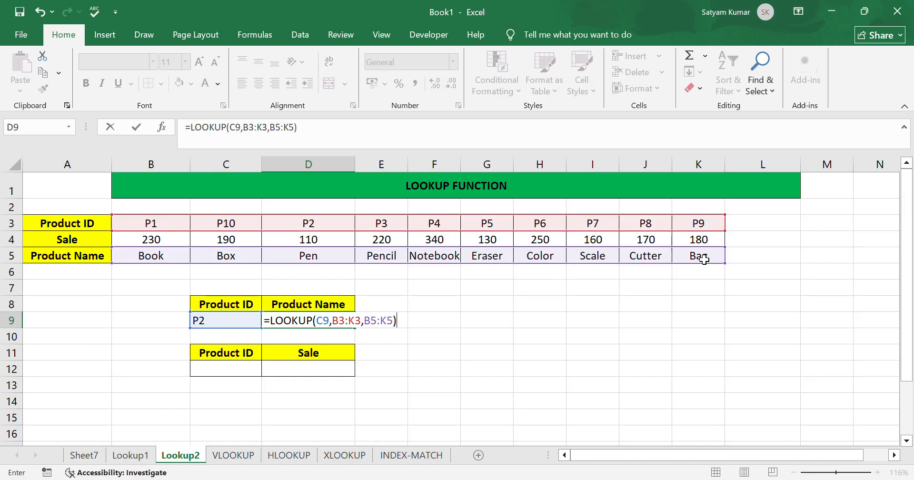
{"action": "key", "text": "Return"}
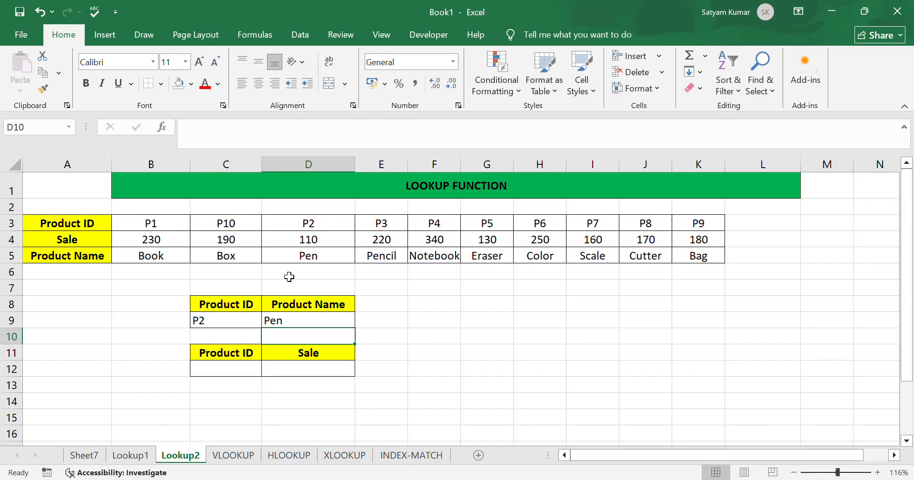
{"action": "left_click", "coordinate": [324, 229]}
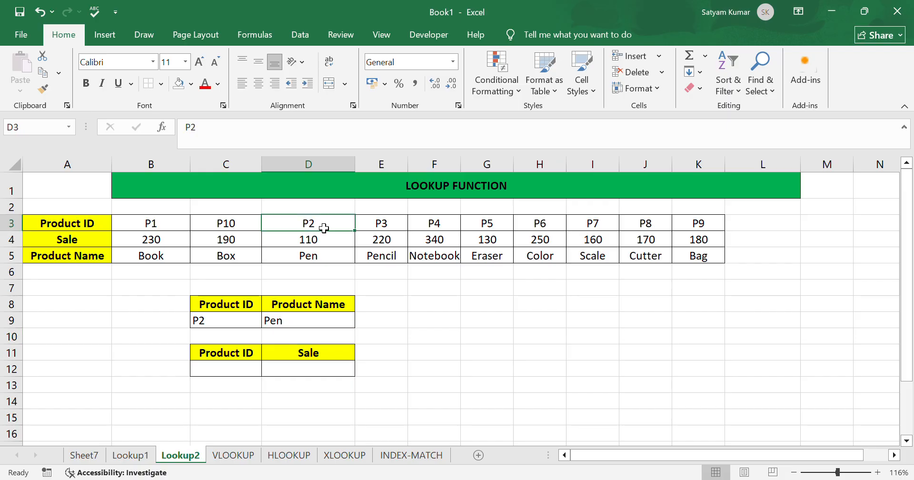
{"action": "left_click", "coordinate": [332, 262]}
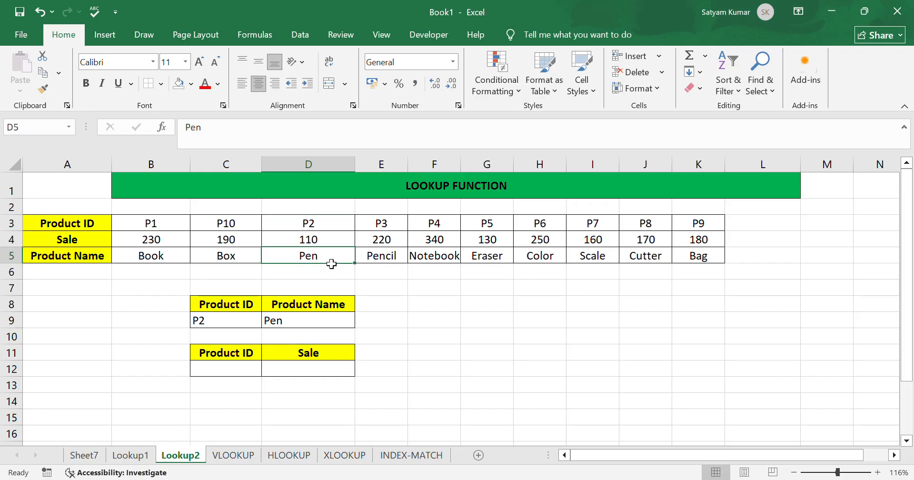
Enter P4 as the Product ID in cell C12 of the sale lookup table
{"action": "left_click", "coordinate": [234, 375]}
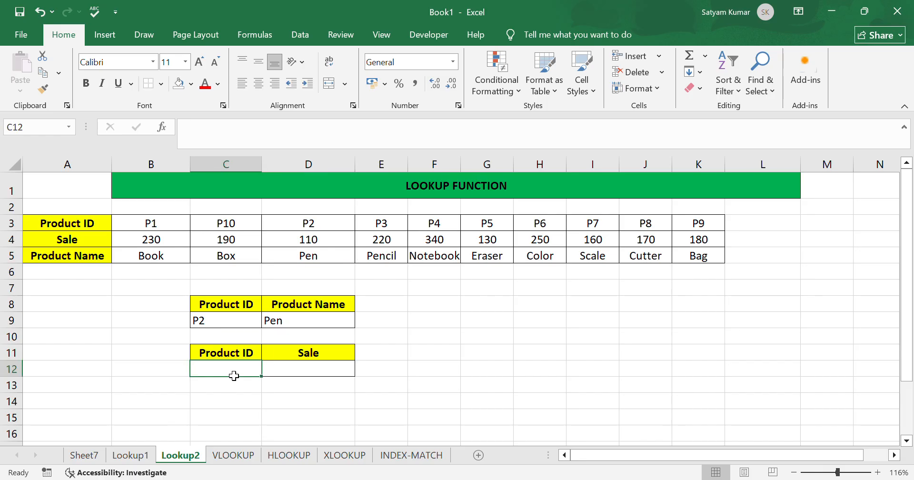
{"action": "type", "text": "P4"}
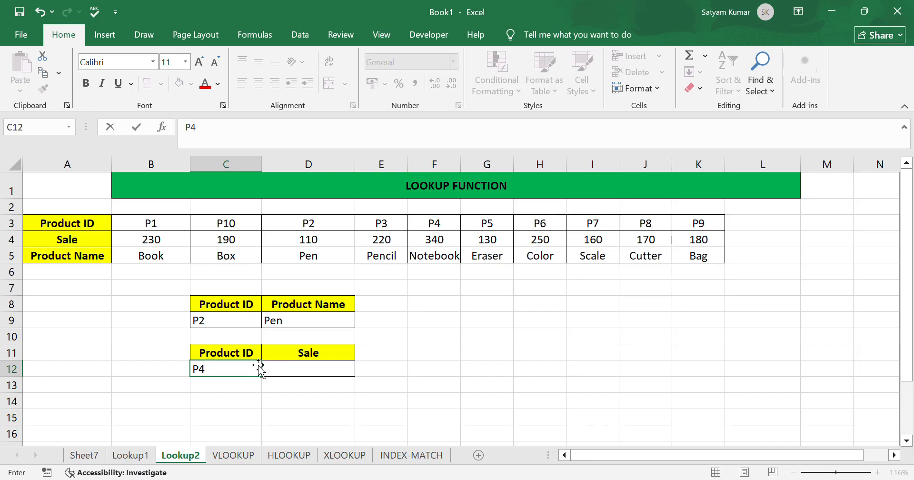
{"action": "left_click", "coordinate": [326, 370]}
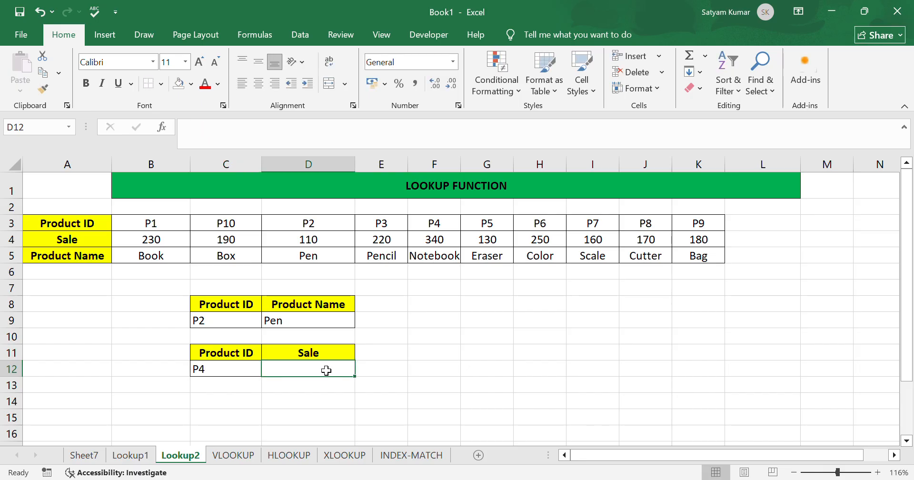
Enter =LOOKUP(C12,B3:K3,B4:K4) in D12 to return the sale, and check it against the P4 column of the source table
{"action": "type", "text": "=L"}
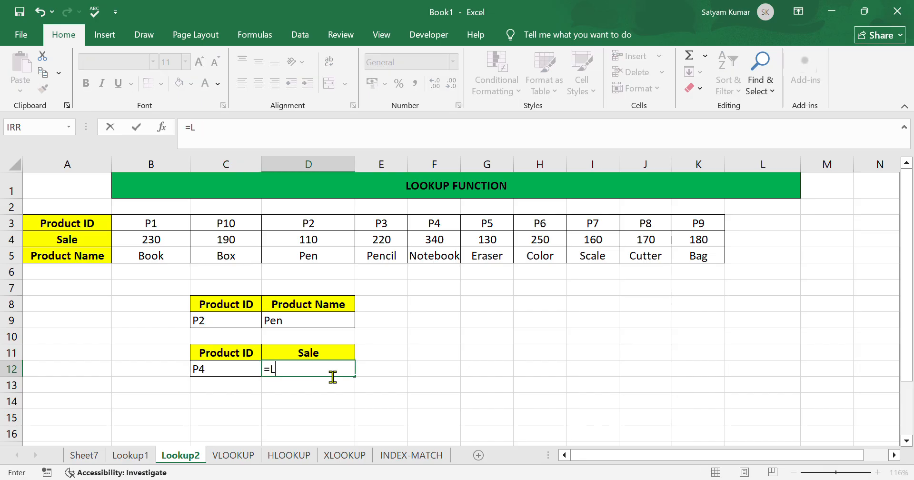
{"action": "type", "text": "OOKUP("}
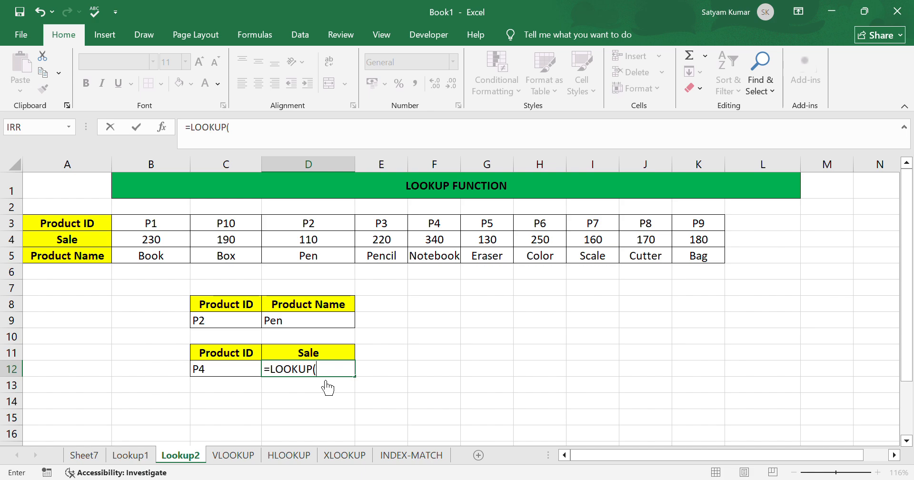
{"action": "left_click", "coordinate": [232, 376]}
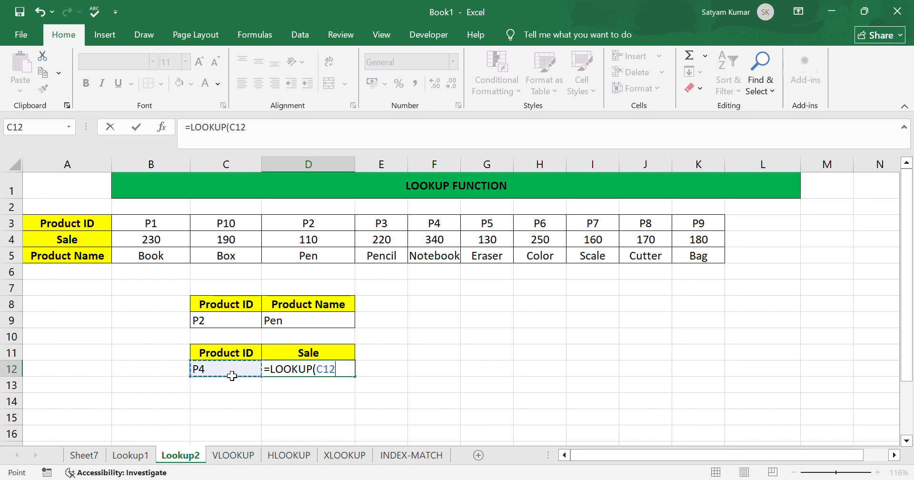
{"action": "type", "text": ","}
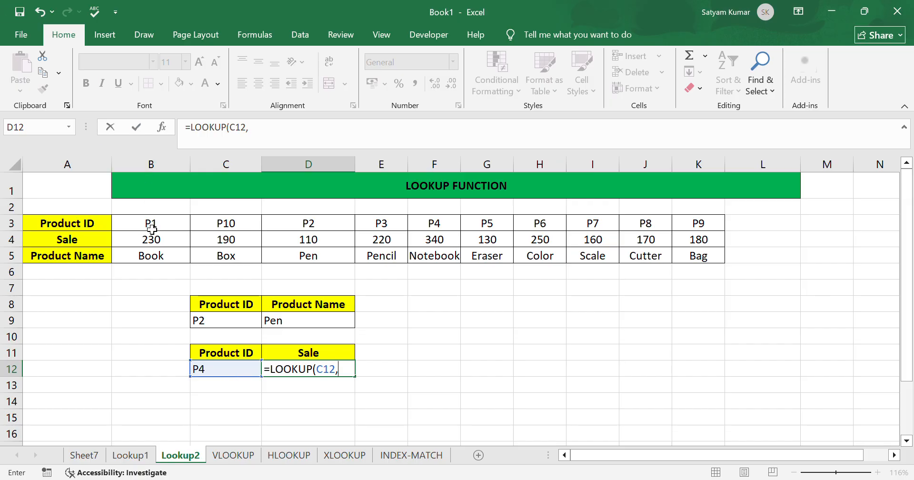
{"action": "left_click_drag", "start_coordinate": [149, 231], "coordinate": [704, 230]}
{"action": "type", "text": ","}
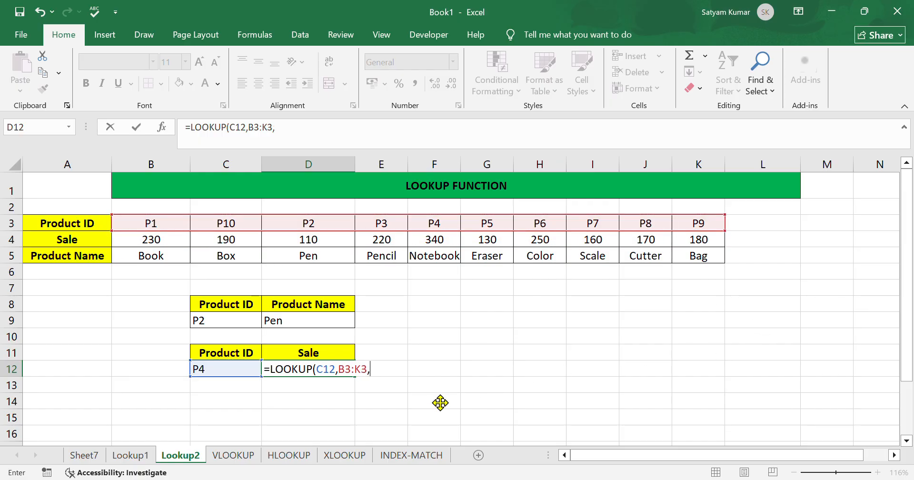
{"action": "left_click_drag", "start_coordinate": [145, 240], "coordinate": [700, 244]}
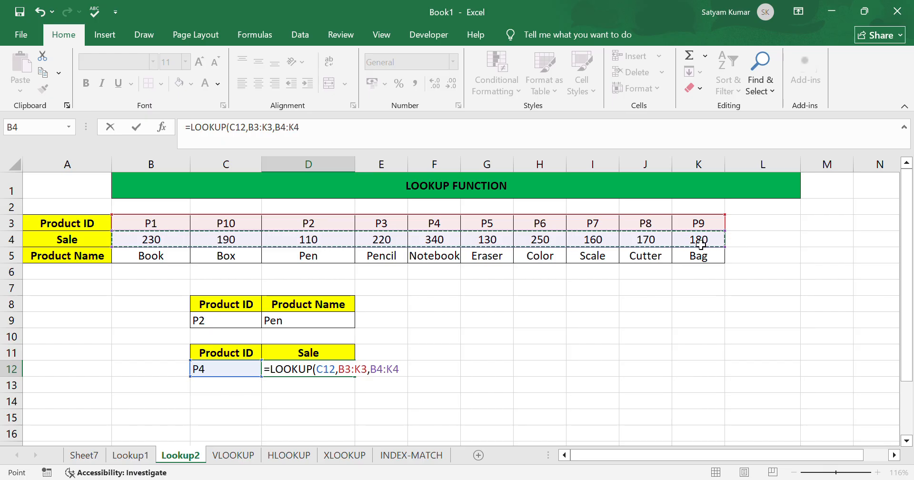
{"action": "type", "text": ")"}
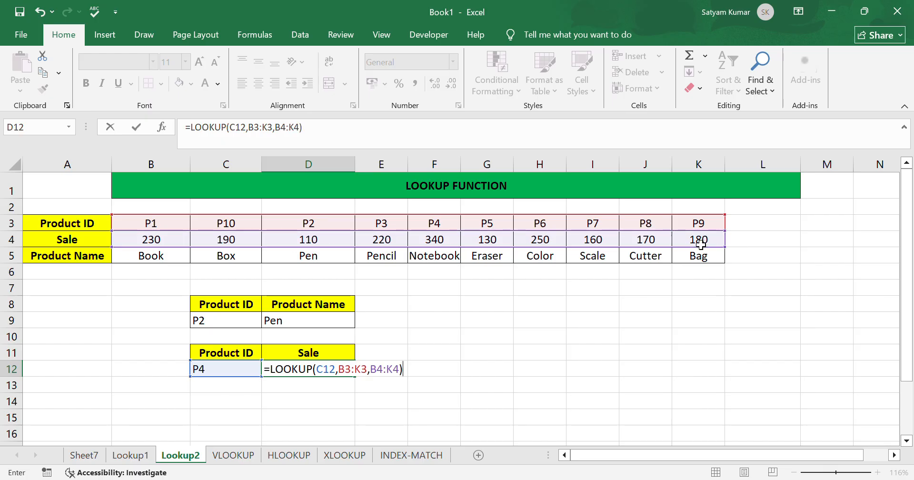
{"action": "key", "text": "Return"}
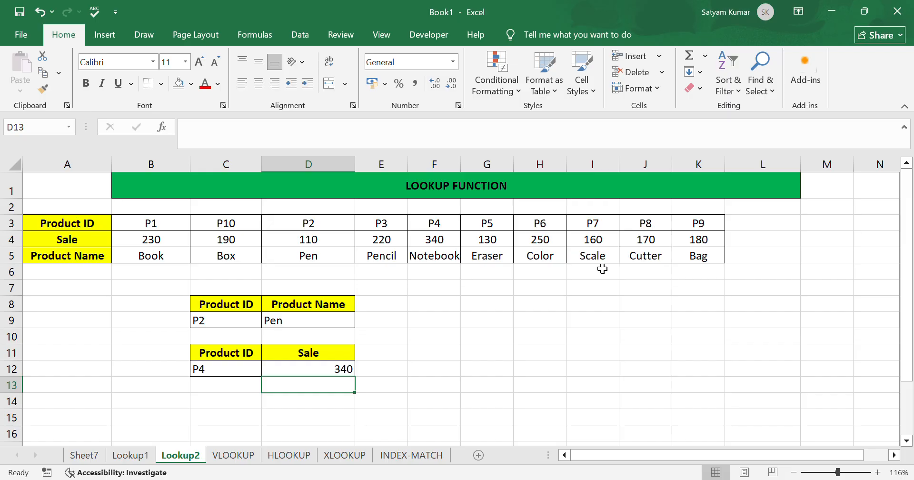
{"action": "left_click_drag", "start_coordinate": [437, 228], "coordinate": [443, 247]}
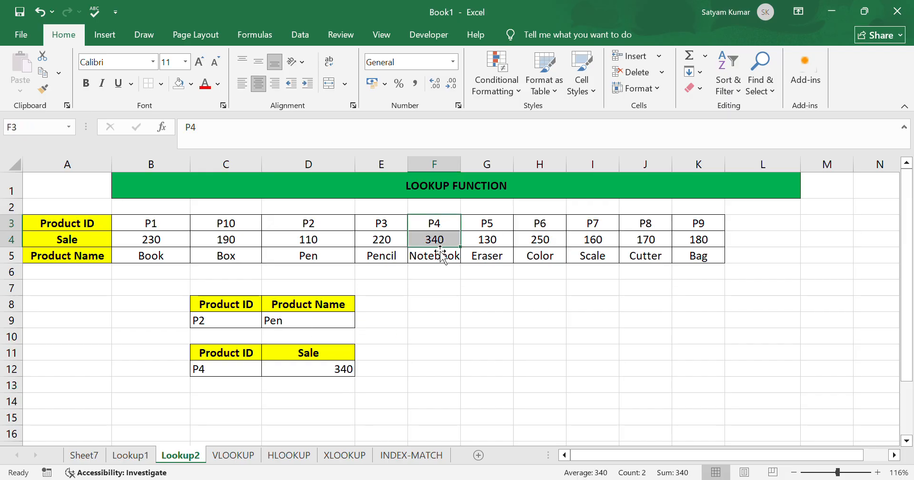
{"action": "left_click", "coordinate": [448, 287]}
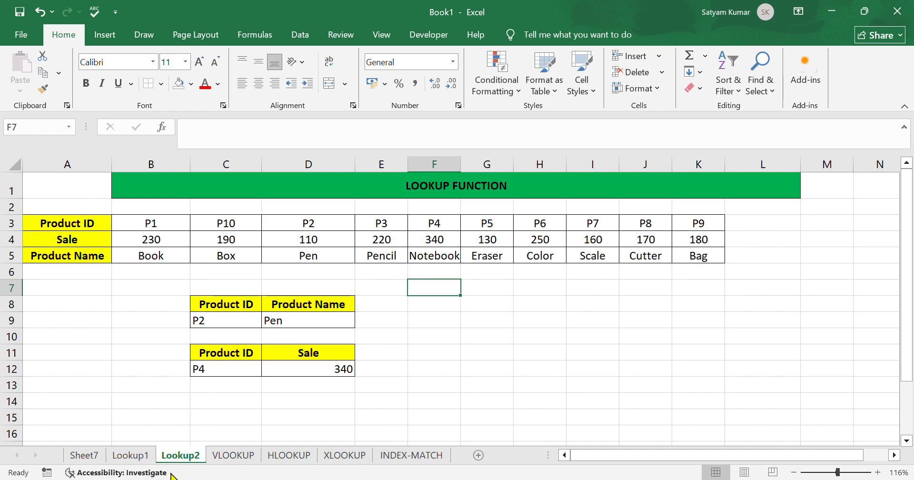
Open the VLOOKUP sheet and enter P2 as the Product ID in cell E5 of the product name lookup table
{"action": "left_click", "coordinate": [143, 463]}
{"action": "left_click", "coordinate": [165, 460]}
{"action": "left_click", "coordinate": [248, 458]}
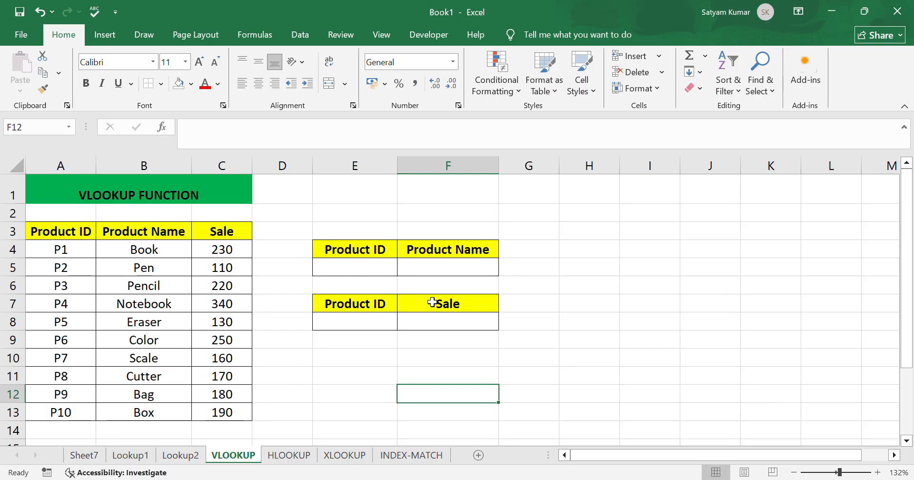
{"action": "left_click", "coordinate": [370, 274]}
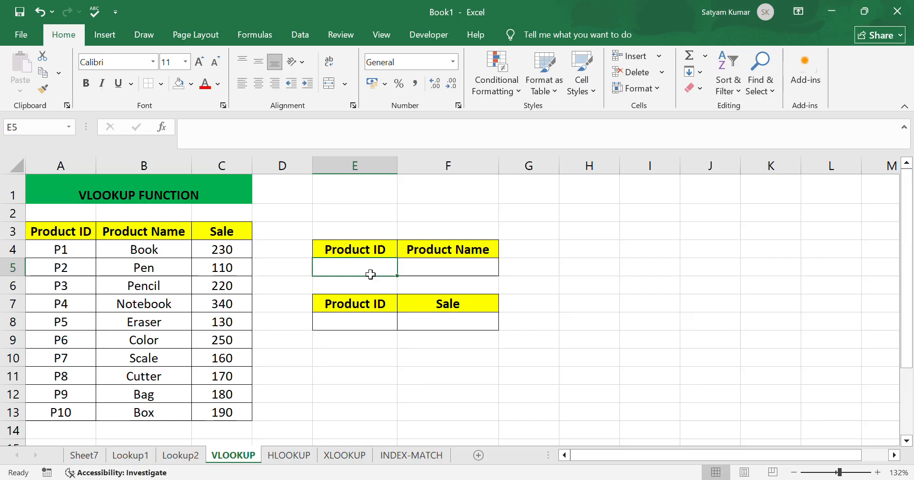
{"action": "type", "text": "P2"}
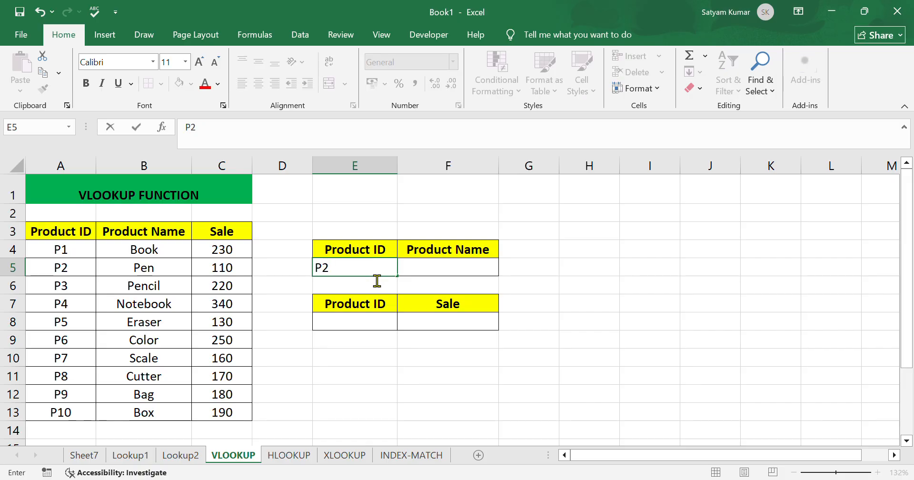
{"action": "left_click", "coordinate": [482, 276]}
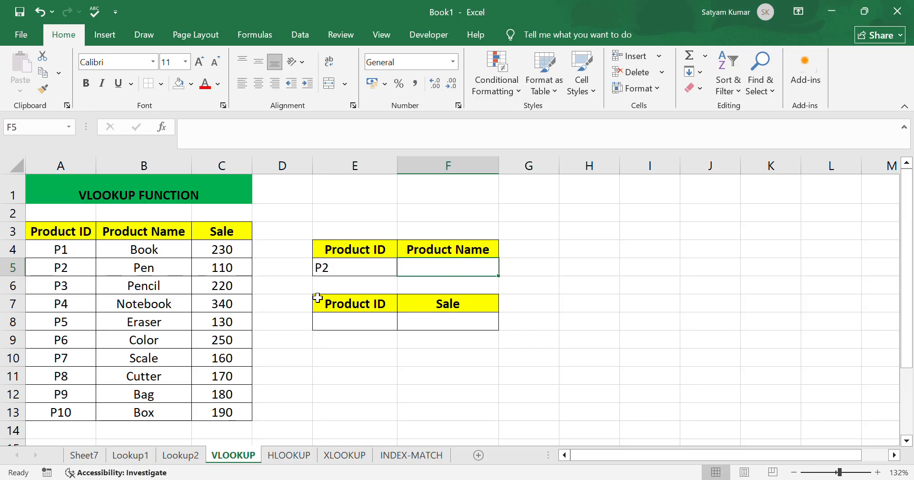
Enter =VLOOKUP(E5,A3:C13,2,0) in F5 to return the product name, and check it against the P2 row of the source table
{"action": "type", "text": "="}
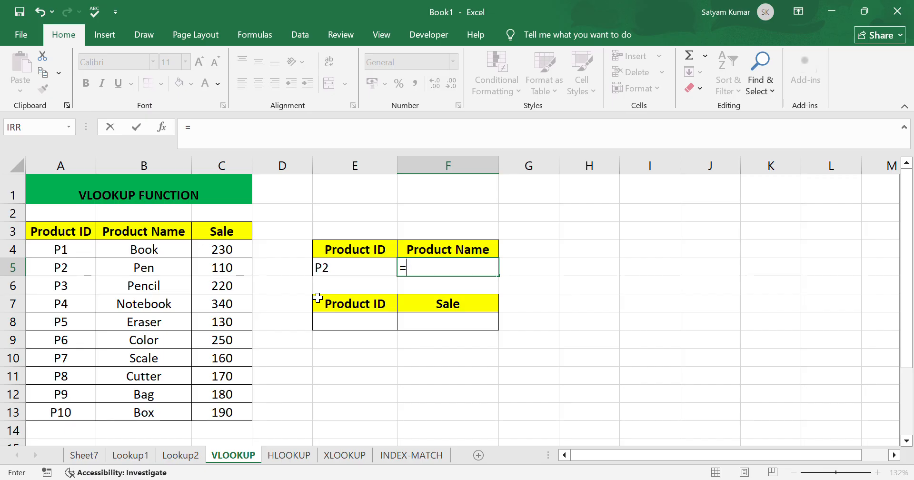
{"action": "type", "text": "VLOO"}
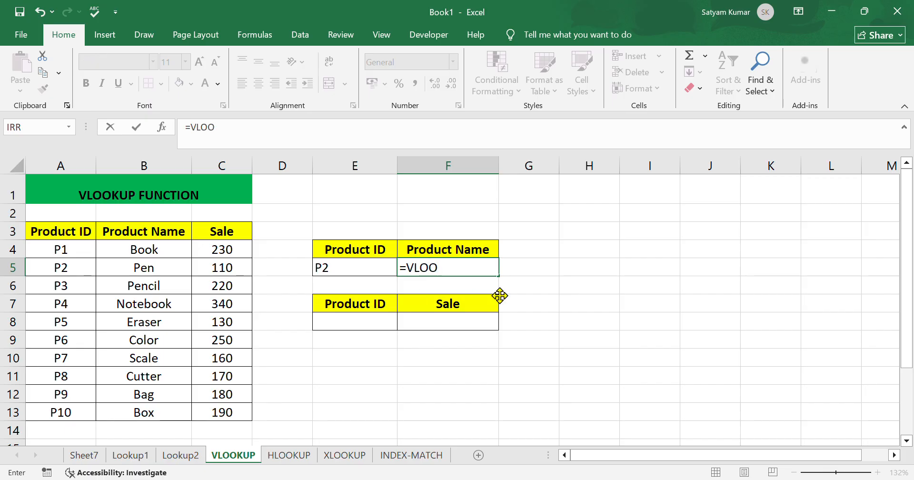
{"action": "key", "text": "Tab"}
{"action": "left_click", "coordinate": [379, 268]}
{"action": "type", "text": ","}
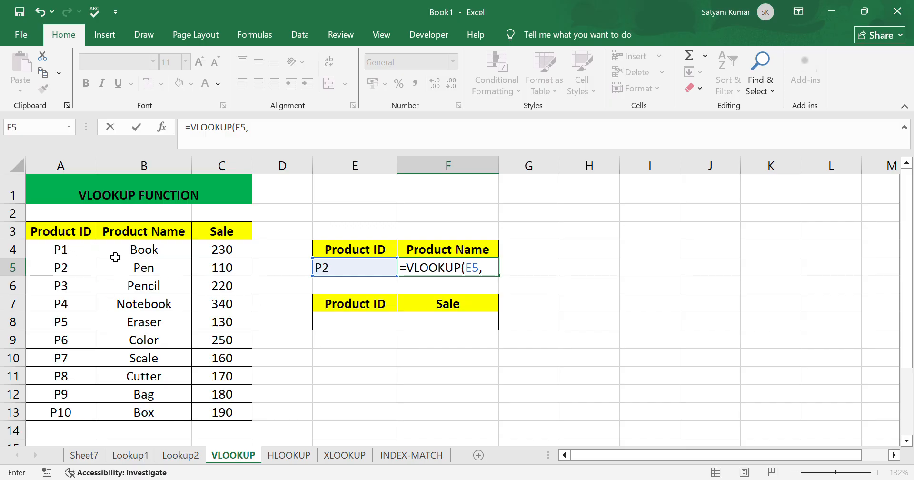
{"action": "left_click", "coordinate": [48, 230]}
{"action": "left_click_drag", "start_coordinate": [61, 248], "coordinate": [214, 420]}
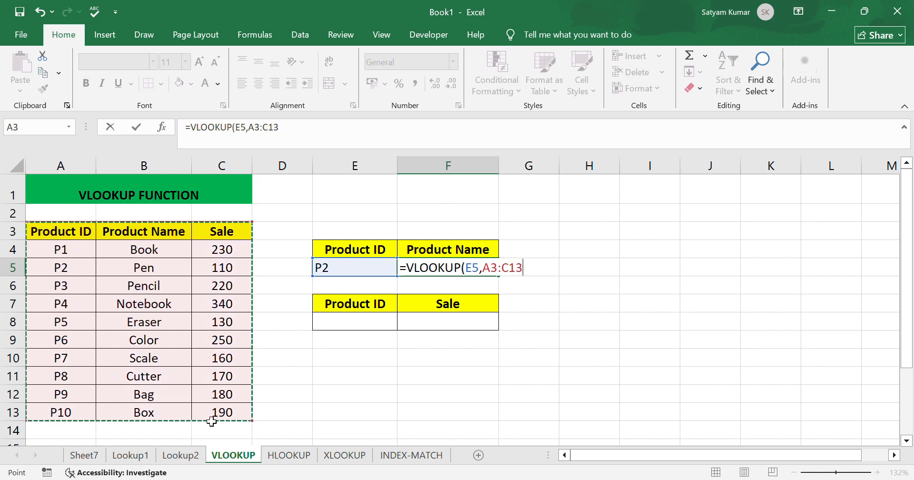
{"action": "type", "text": ","}
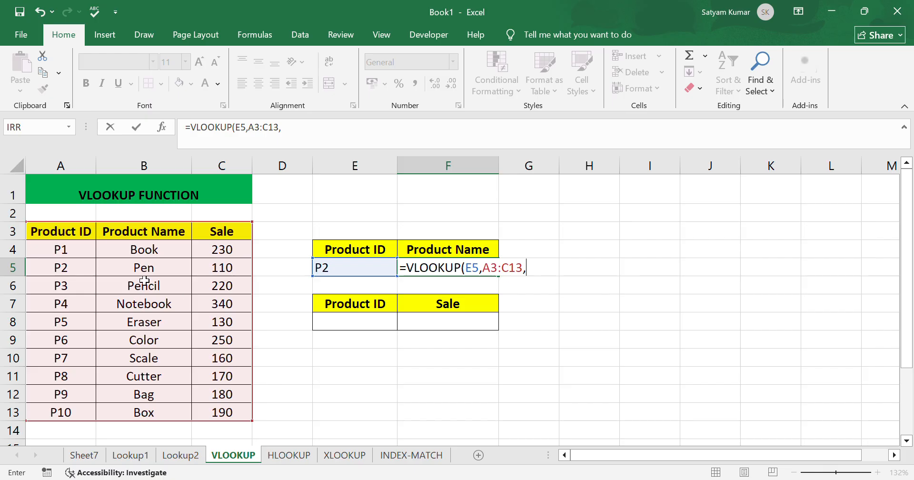
{"action": "type", "text": "2,"}
{"action": "type", "text": "0)"}
{"action": "key", "text": "Return"}
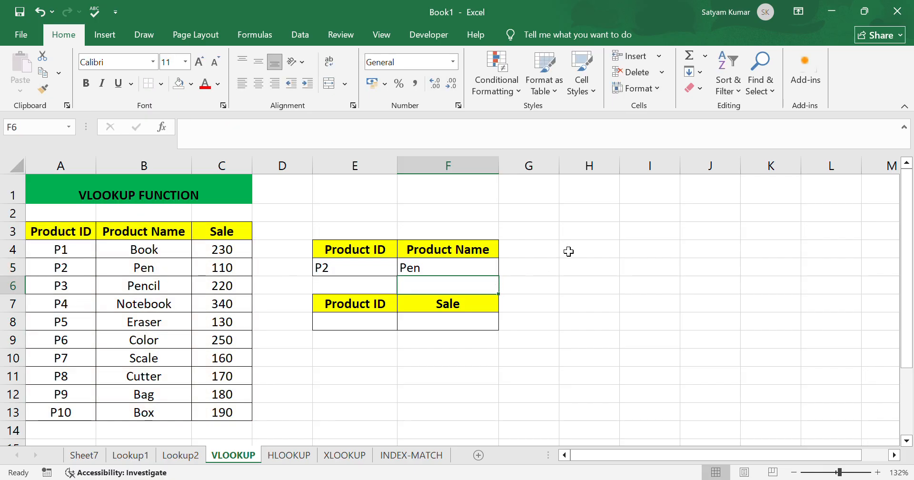
{"action": "left_click_drag", "start_coordinate": [45, 267], "coordinate": [143, 273]}
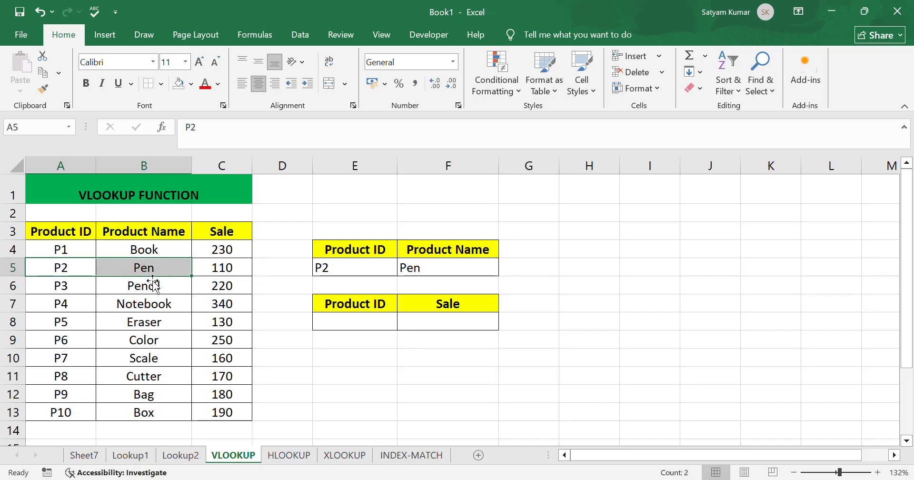
Enter FALSE in cell E10 and 0 in F10 as notes on the VLOOKUP match argument
{"action": "left_click", "coordinate": [643, 310]}
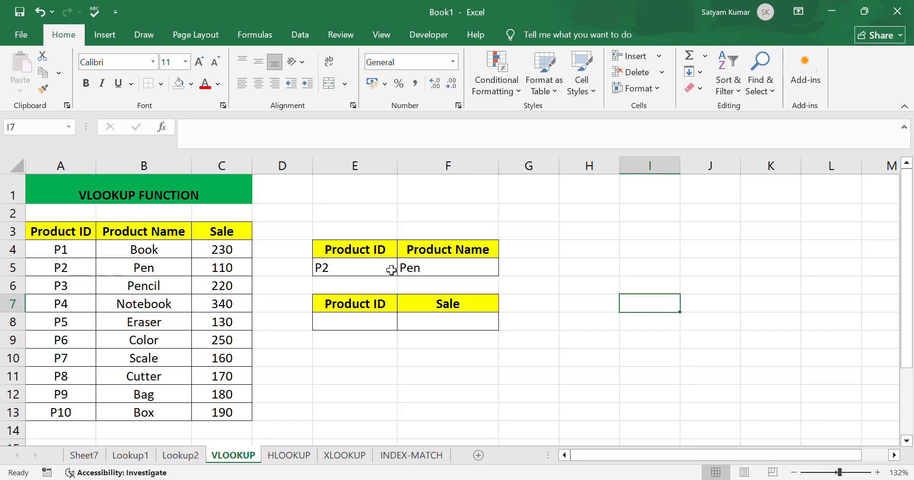
{"action": "left_click", "coordinate": [363, 374]}
{"action": "left_click", "coordinate": [362, 363]}
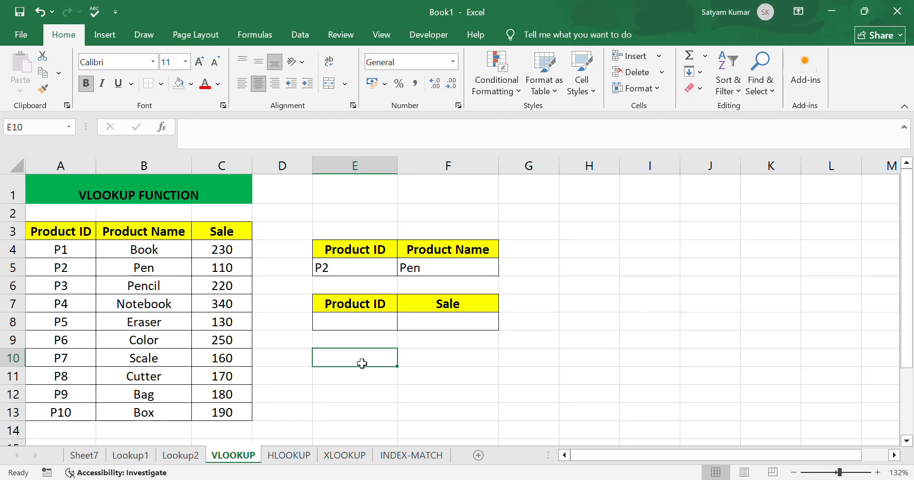
{"action": "type", "text": "FALSE"}
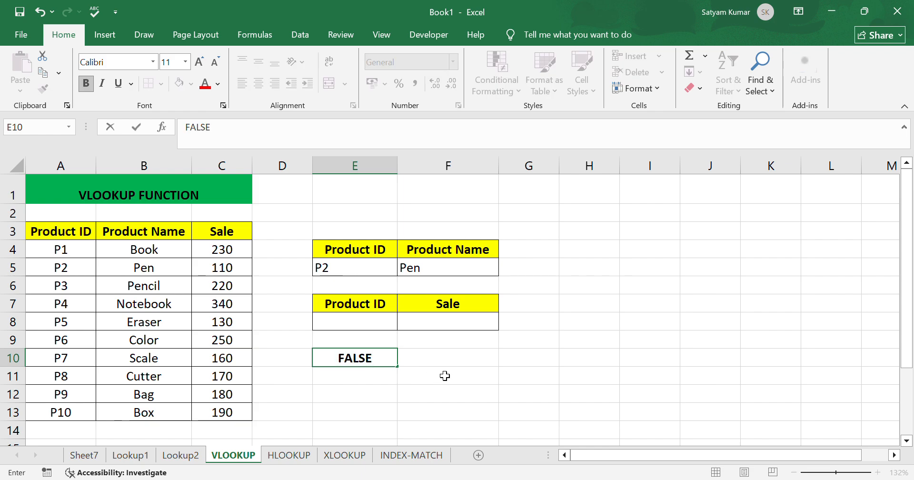
{"action": "left_click", "coordinate": [467, 358]}
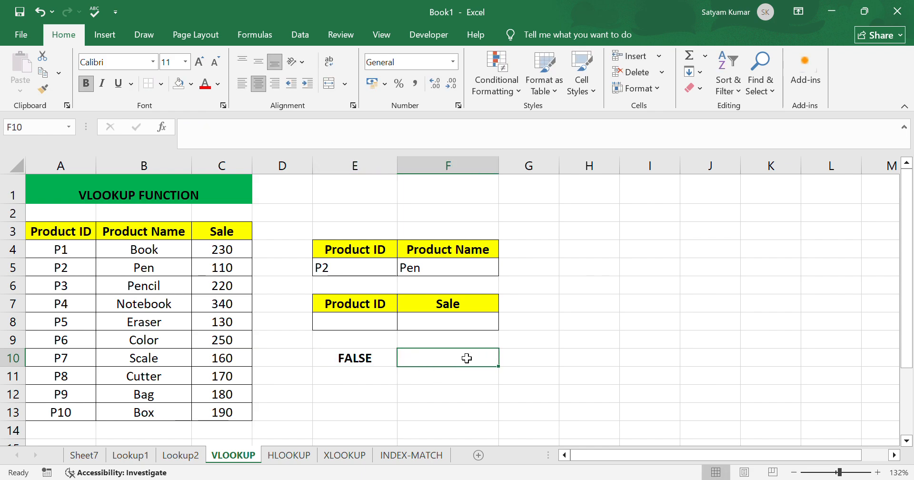
{"action": "type", "text": "0"}
{"action": "left_click", "coordinate": [528, 361]}
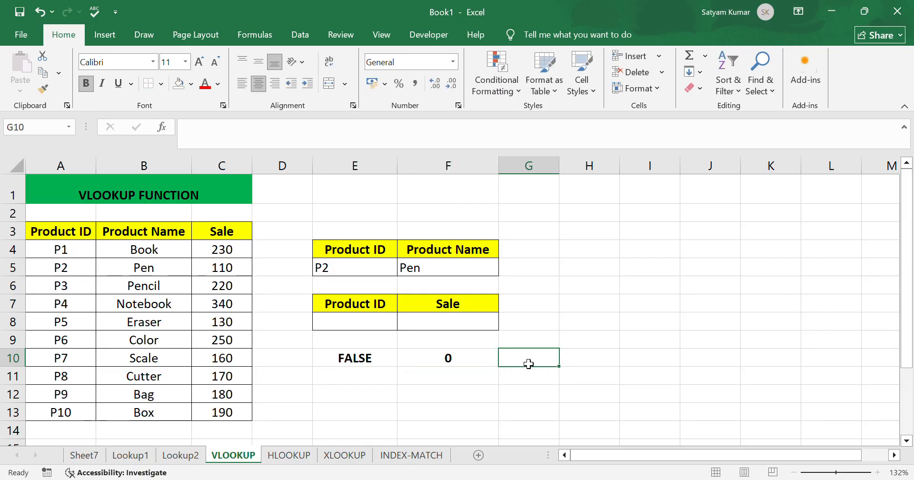
Enter EXACT MATCH in G10, then narrow column F slightly and widen column G to fit the text
{"action": "type", "text": "EXC"}
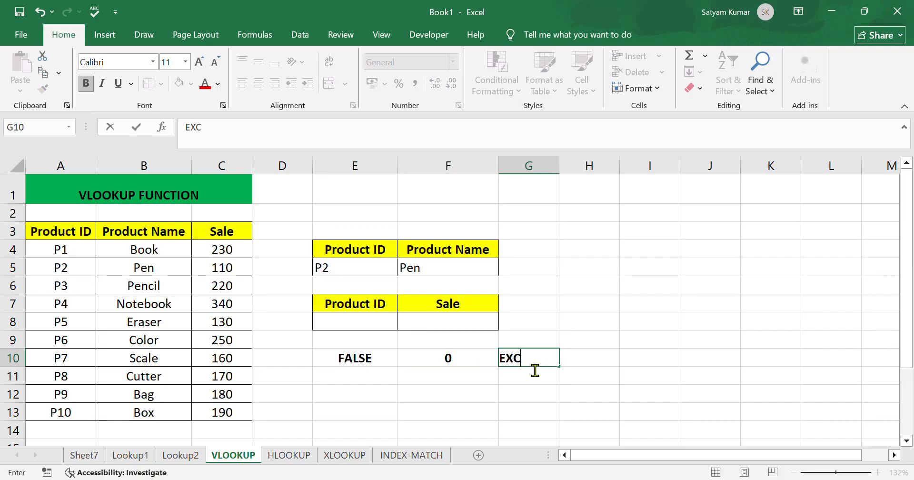
{"action": "key", "text": "BackSpace"}
{"action": "type", "text": "ACT"}
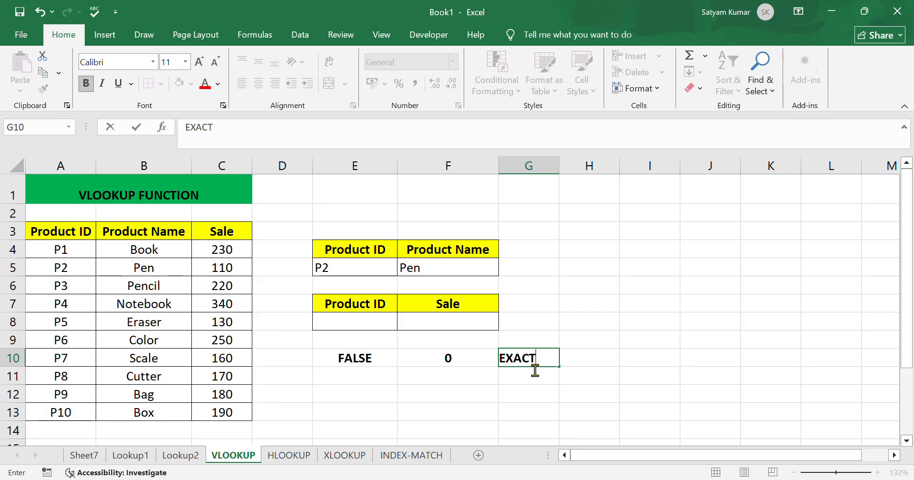
{"action": "type", "text": " MATCH"}
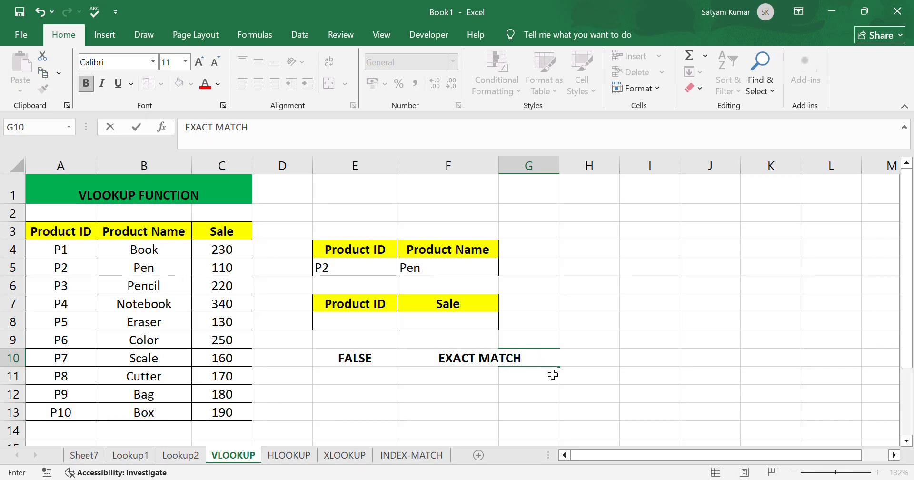
{"action": "left_click", "coordinate": [578, 375]}
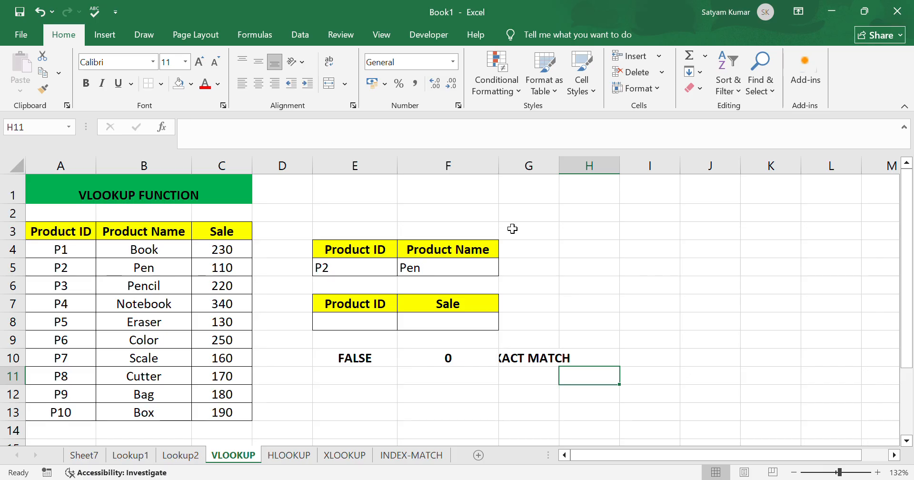
{"action": "left_click_drag", "start_coordinate": [509, 169], "coordinate": [478, 184]}
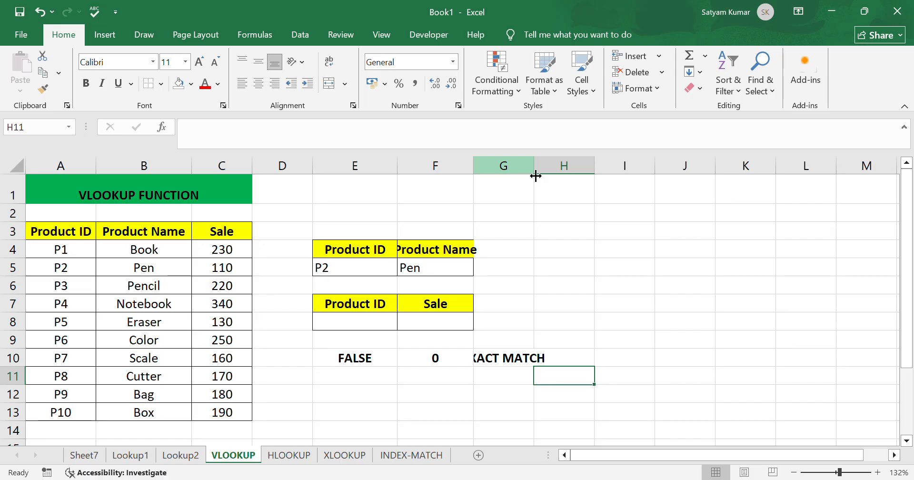
{"action": "left_click_drag", "start_coordinate": [541, 176], "coordinate": [565, 174]}
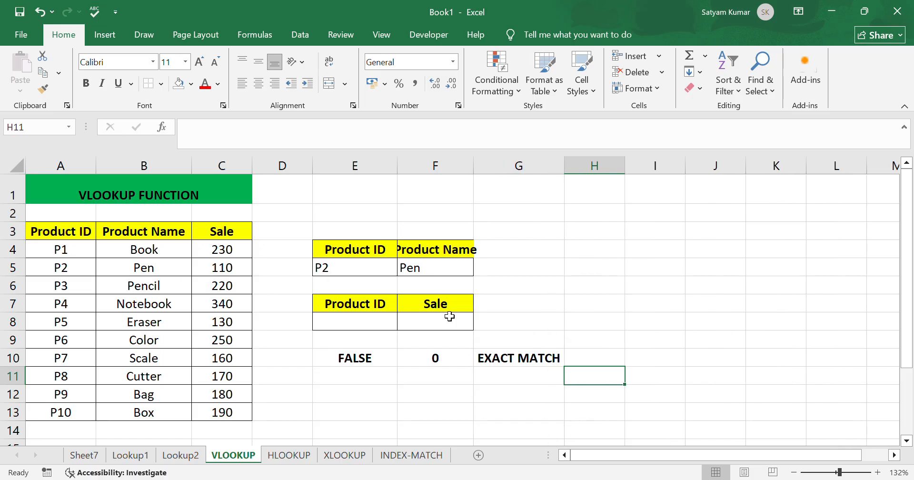
Enter TRUE, 1 and APPROX MATCH in cells E11, F11 and G11, and review the match notes in E10:G11
{"action": "left_click", "coordinate": [385, 382]}
{"action": "type", "text": "TRUE"}
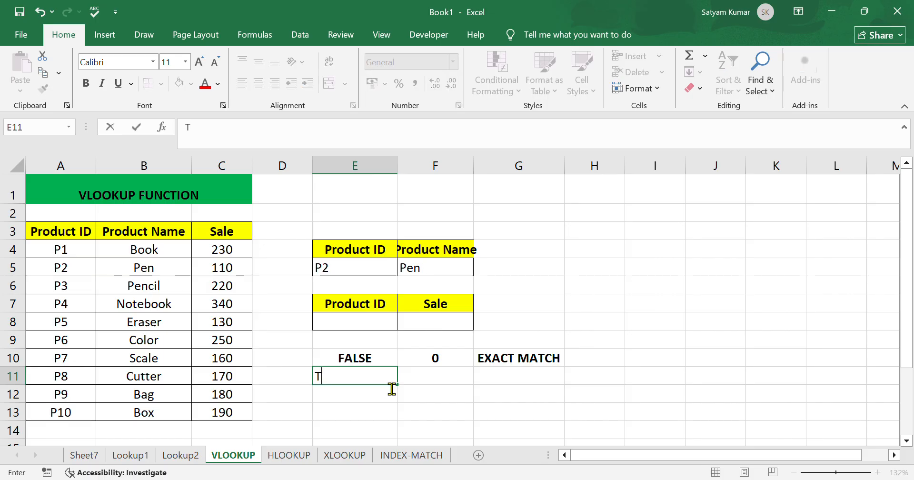
{"action": "left_click", "coordinate": [433, 381]}
{"action": "type", "text": "1"}
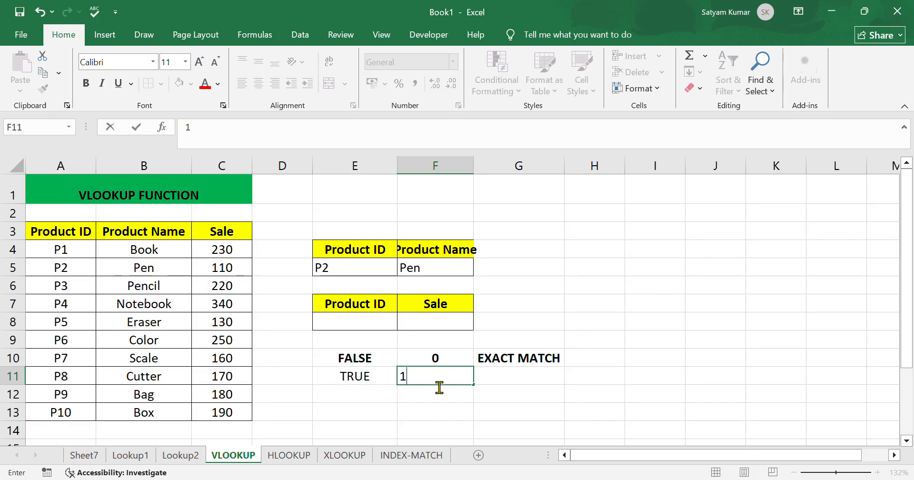
{"action": "left_click", "coordinate": [523, 378]}
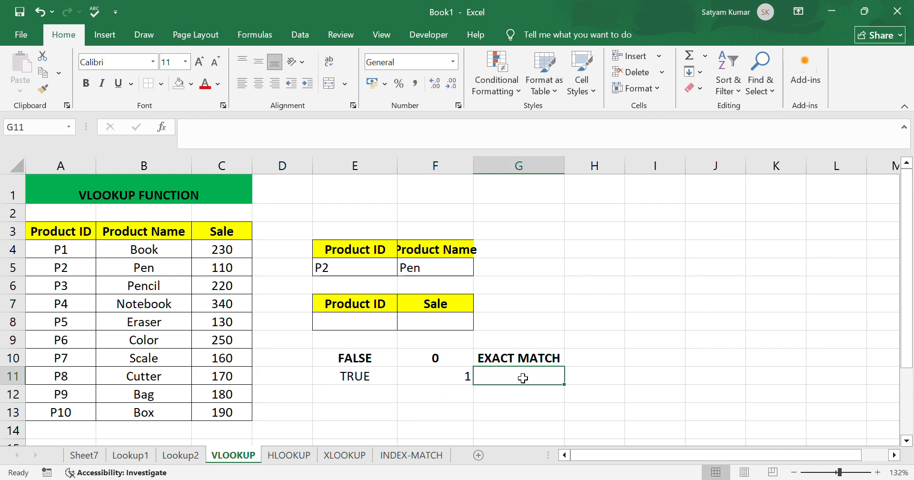
{"action": "type", "text": "APPR"}
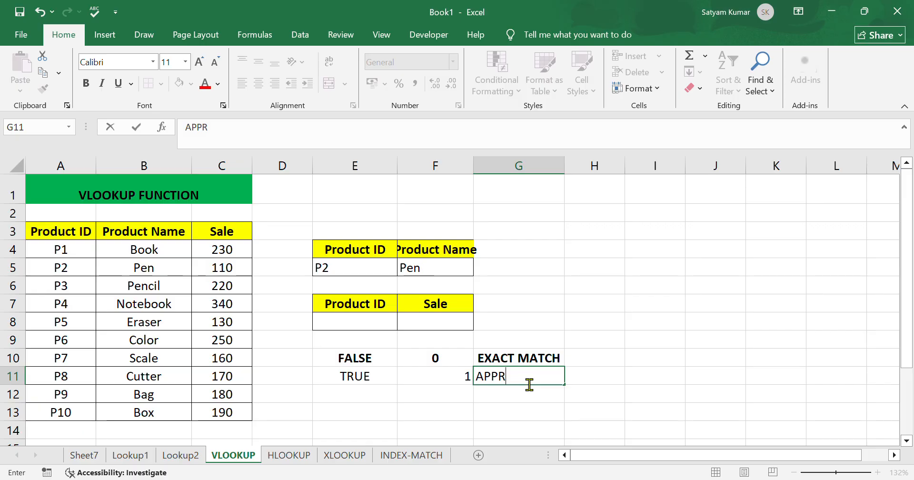
{"action": "type", "text": "OX MATCH"}
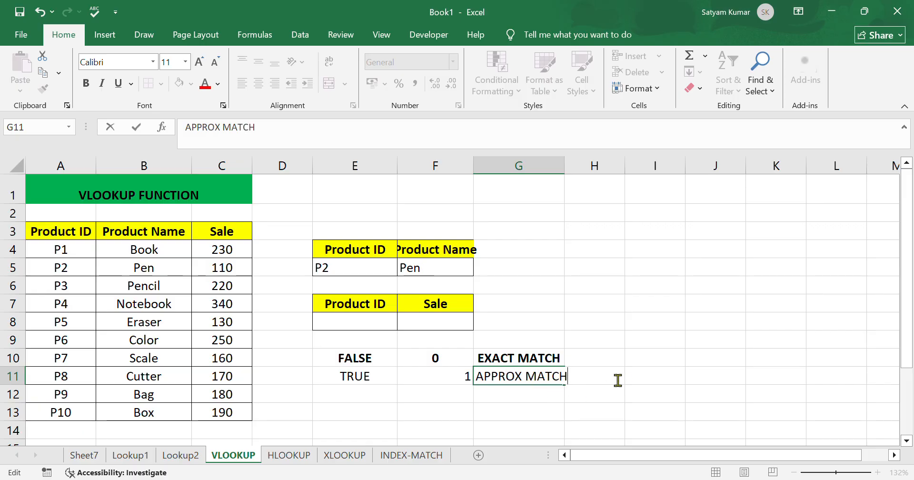
{"action": "key", "text": "ctrl+Return"}
{"action": "left_click", "coordinate": [617, 362]}
{"action": "left_click_drag", "start_coordinate": [383, 358], "coordinate": [486, 384]}
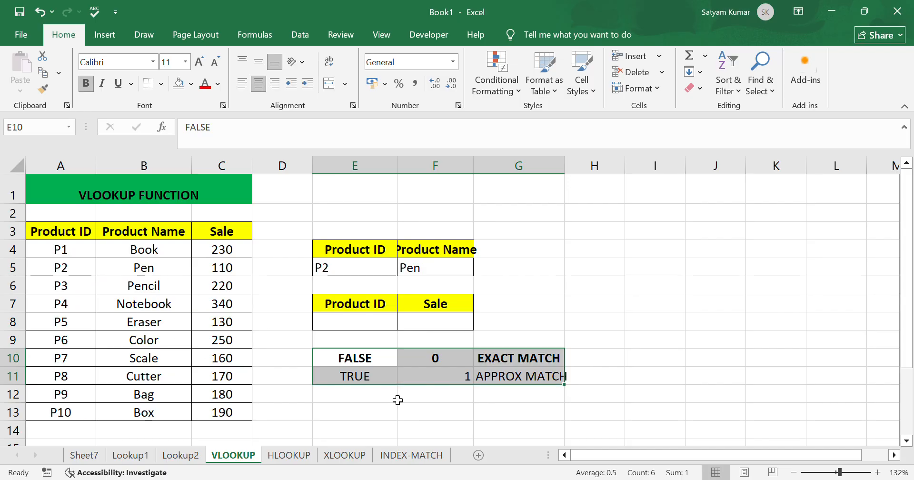
{"action": "left_click", "coordinate": [414, 399]}
Enter P5 as the Product ID in cell E8 of the sale lookup table
{"action": "left_click", "coordinate": [379, 323]}
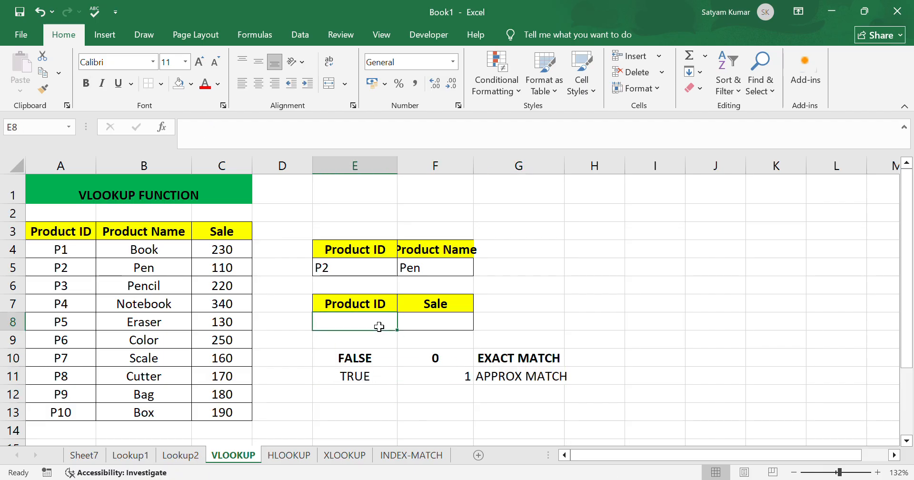
{"action": "type", "text": "P5"}
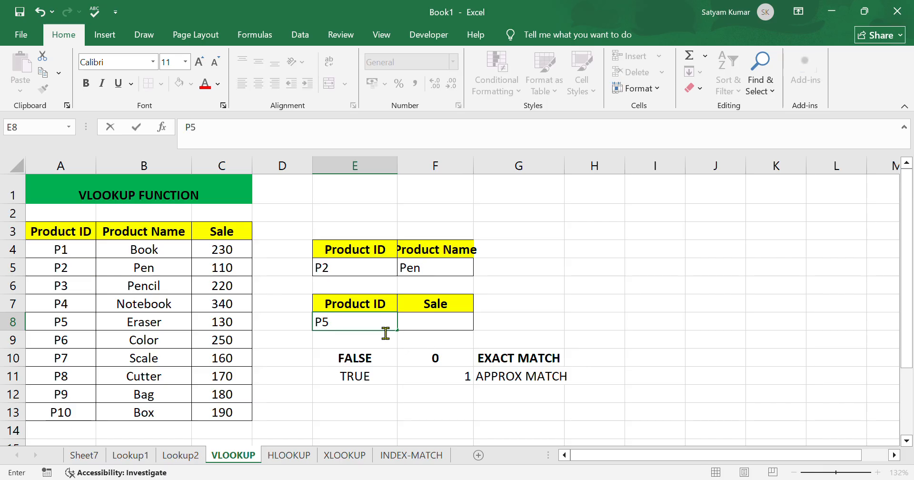
{"action": "left_click", "coordinate": [523, 333]}
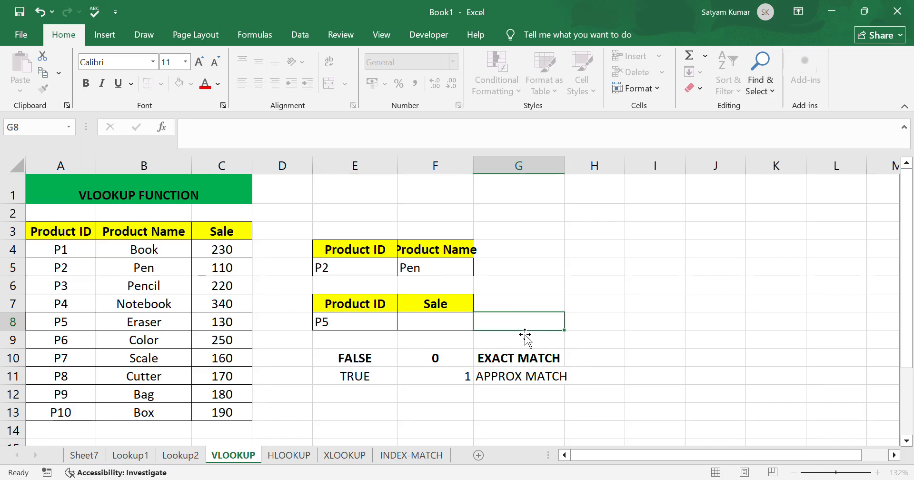
Enter =VLOOKUP(E8,A3:C13,3,0) in F8 to return the sale, and check it against the P5 row of the source table
{"action": "left_click", "coordinate": [448, 327]}
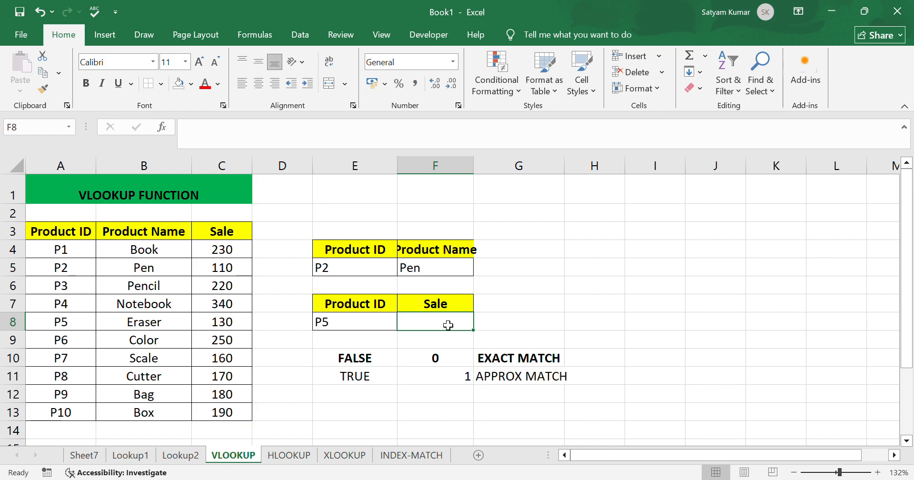
{"action": "type", "text": "="}
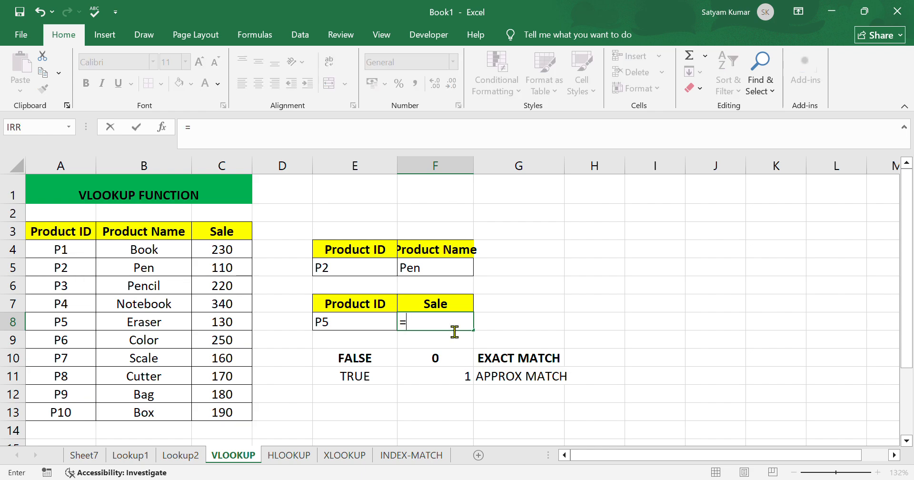
{"action": "type", "text": "VLOOKUP("}
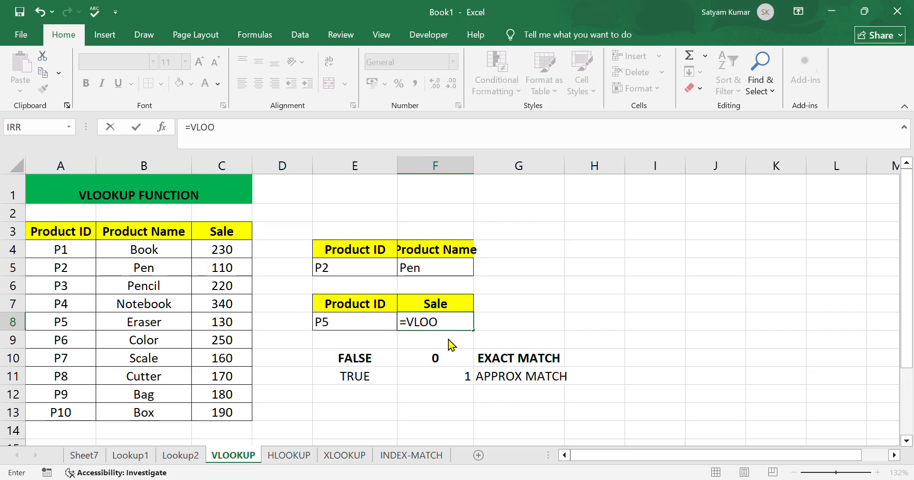
{"action": "double_click", "coordinate": [449, 339]}
{"action": "left_click", "coordinate": [366, 339]}
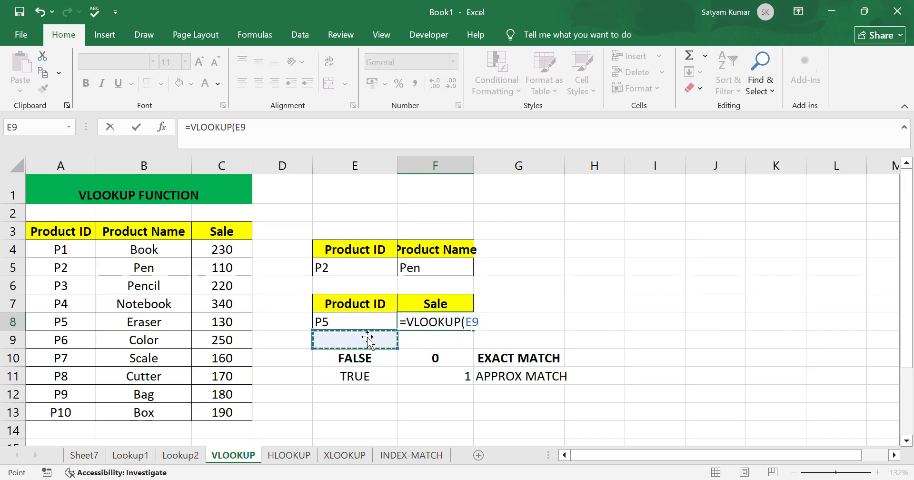
{"action": "left_click", "coordinate": [366, 324]}
{"action": "type", "text": ","}
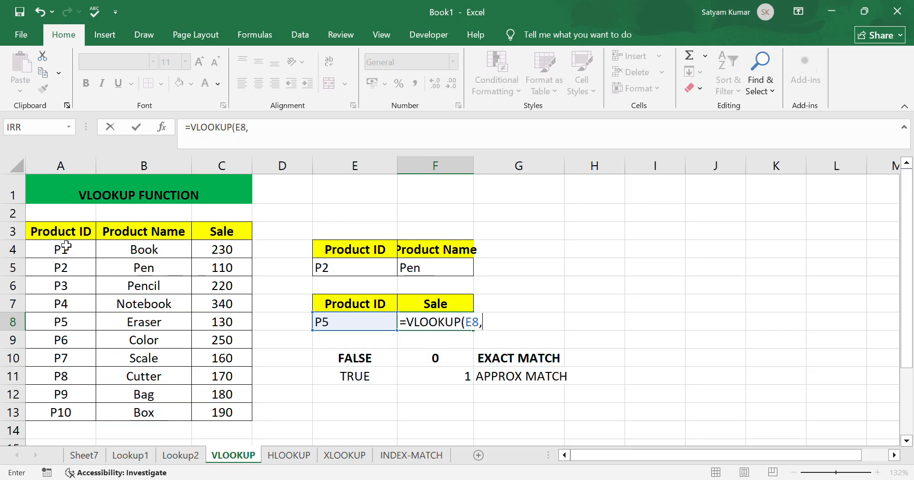
{"action": "left_click_drag", "start_coordinate": [47, 232], "coordinate": [214, 405]}
{"action": "type", "text": ","}
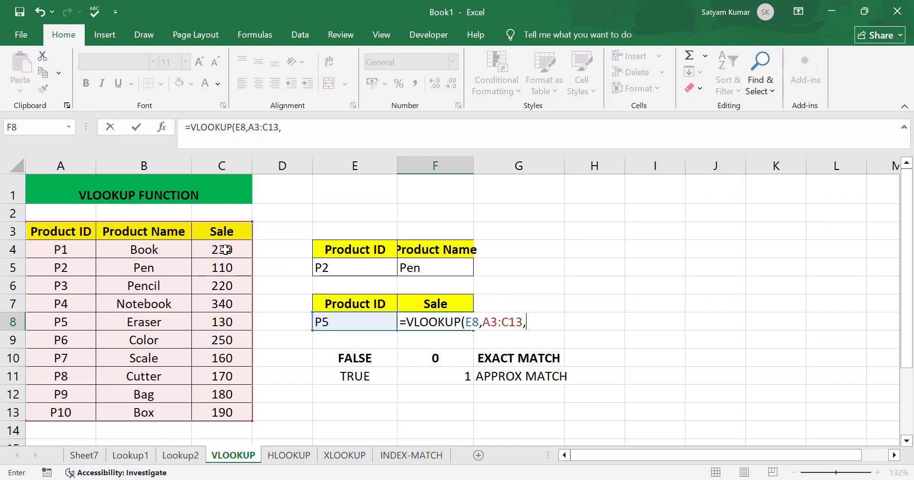
{"action": "type", "text": "3,"}
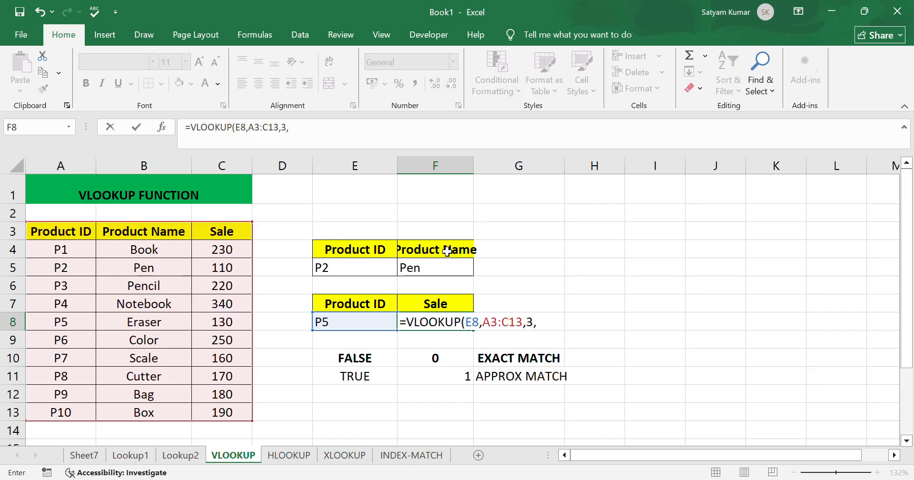
{"action": "type", "text": "0)"}
{"action": "key", "text": "Return"}
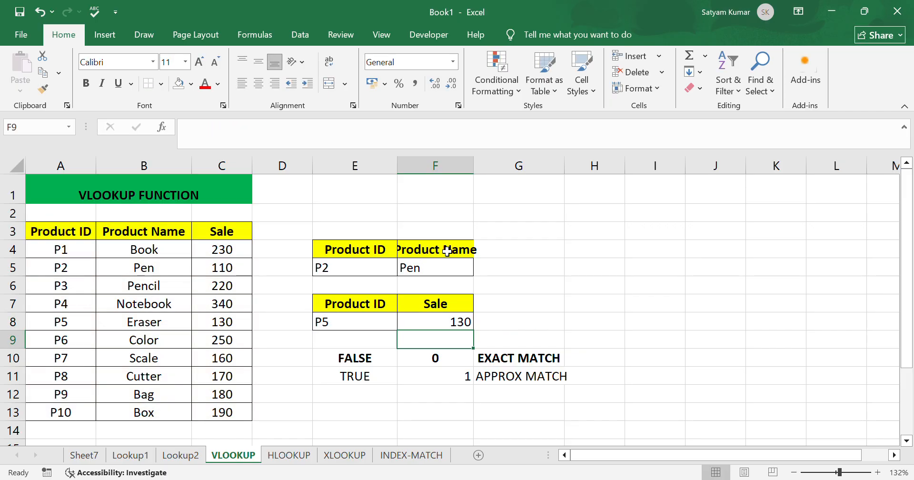
{"action": "left_click", "coordinate": [61, 323]}
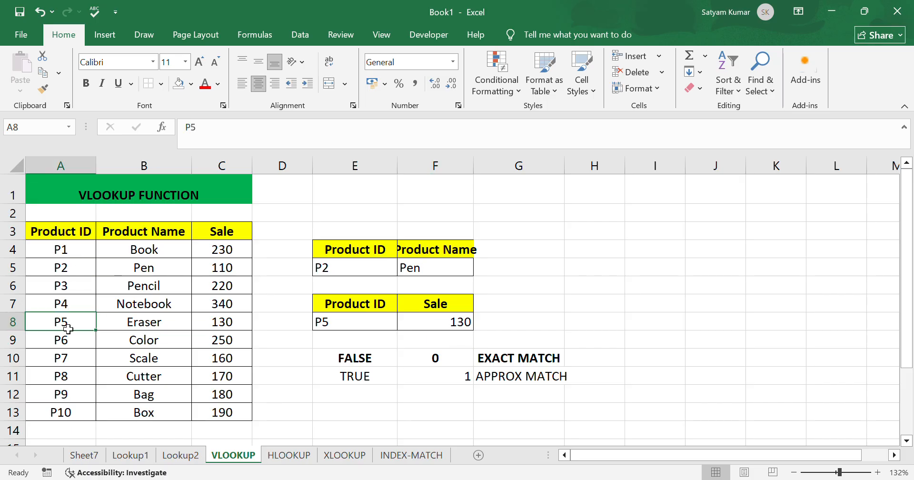
{"action": "left_click", "coordinate": [248, 328]}
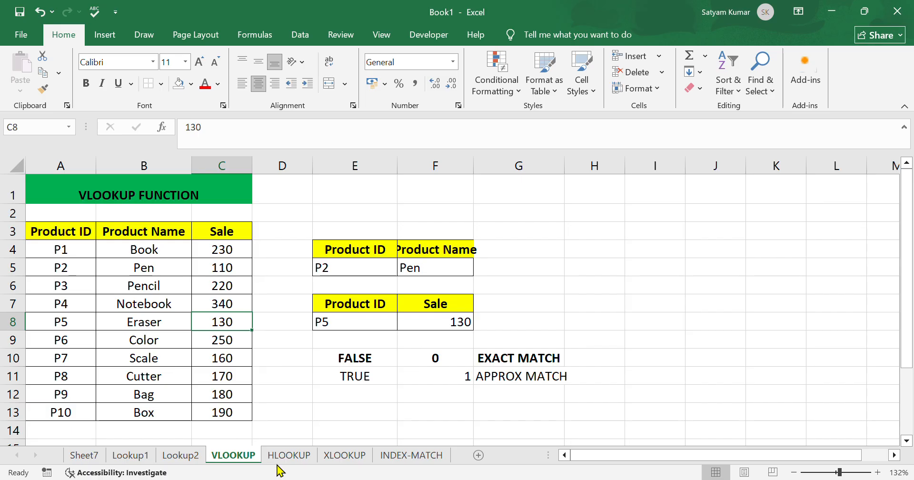
Open the HLOOKUP sheet and enter P3 as the Product ID in cell B9 of the product name lookup table
{"action": "left_click", "coordinate": [291, 456]}
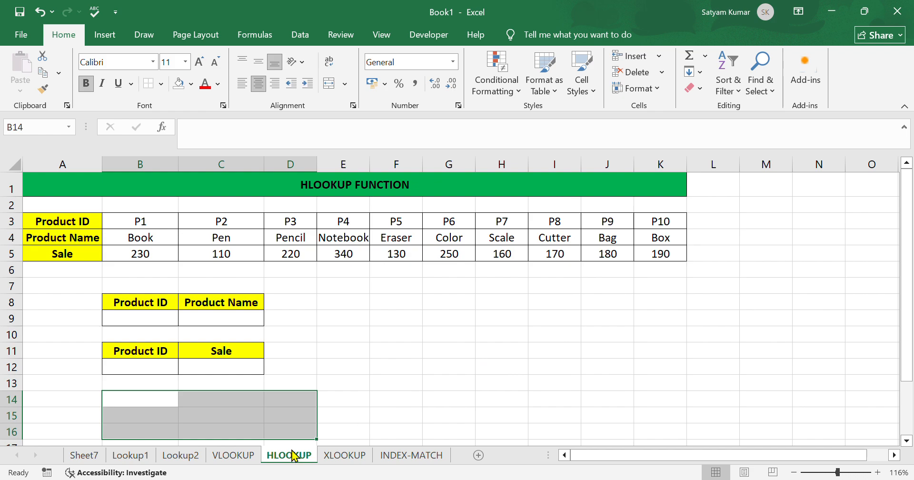
{"action": "left_click", "coordinate": [160, 326]}
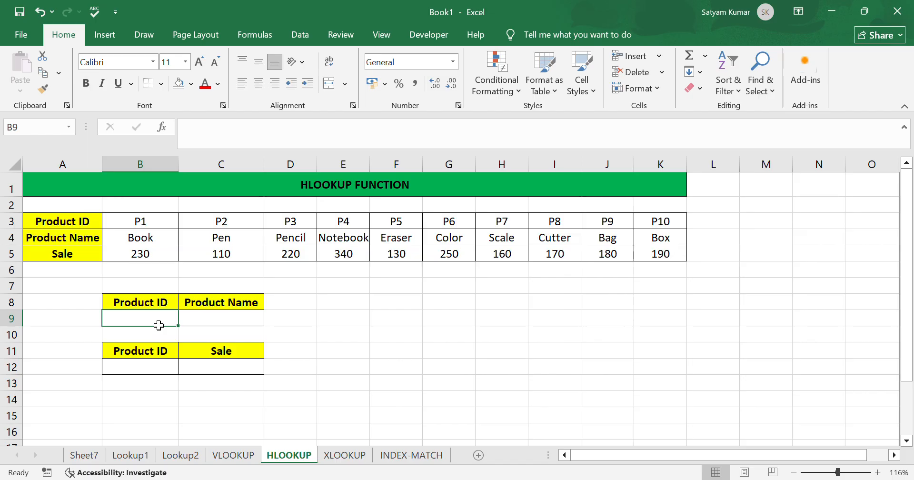
{"action": "type", "text": "P3"}
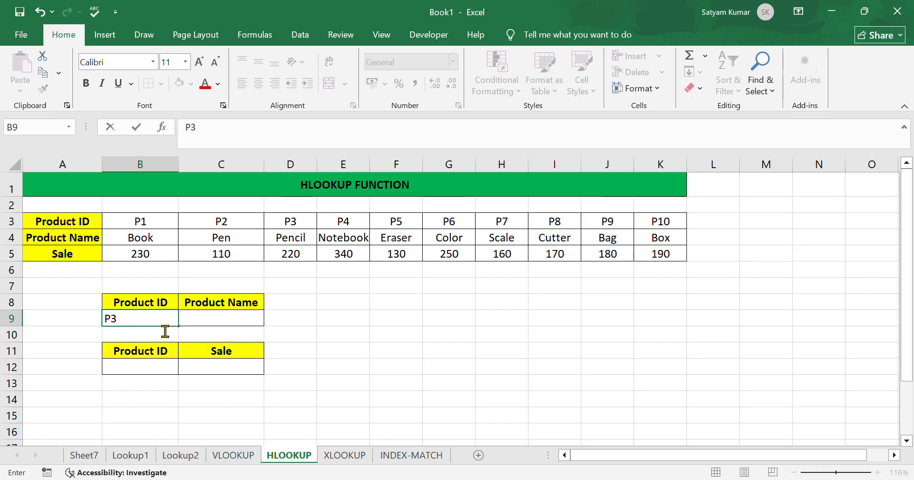
Enter =HLOOKUP(B9,B3:K5,2,0) in C9 to return the product name, and check it against the P3 column of the source table
{"action": "left_click", "coordinate": [201, 324]}
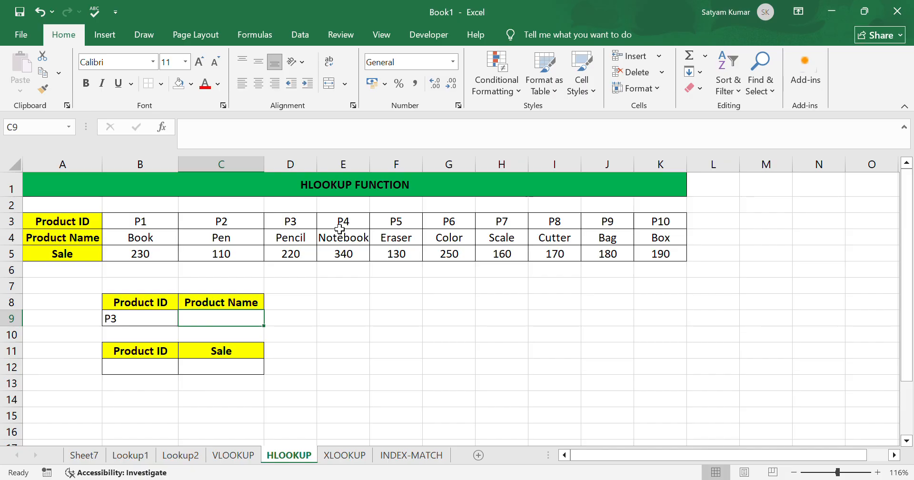
{"action": "type", "text": "="}
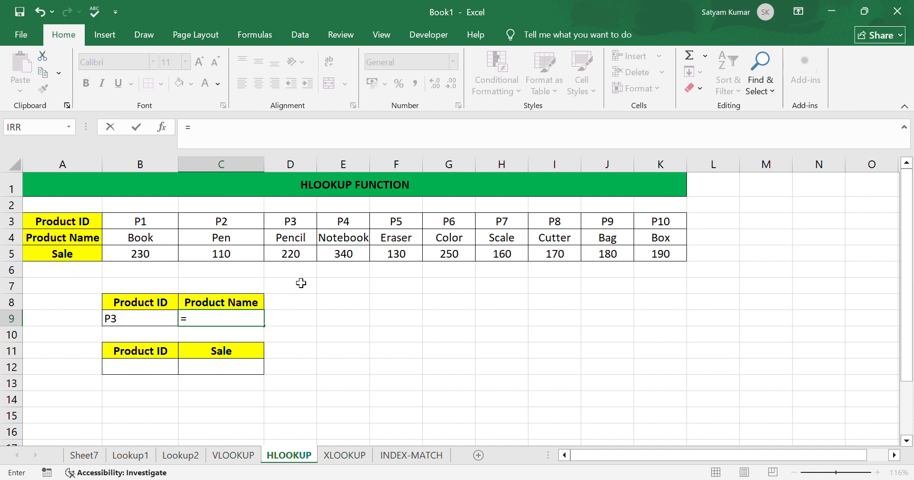
{"action": "type", "text": "HLOOKUP("}
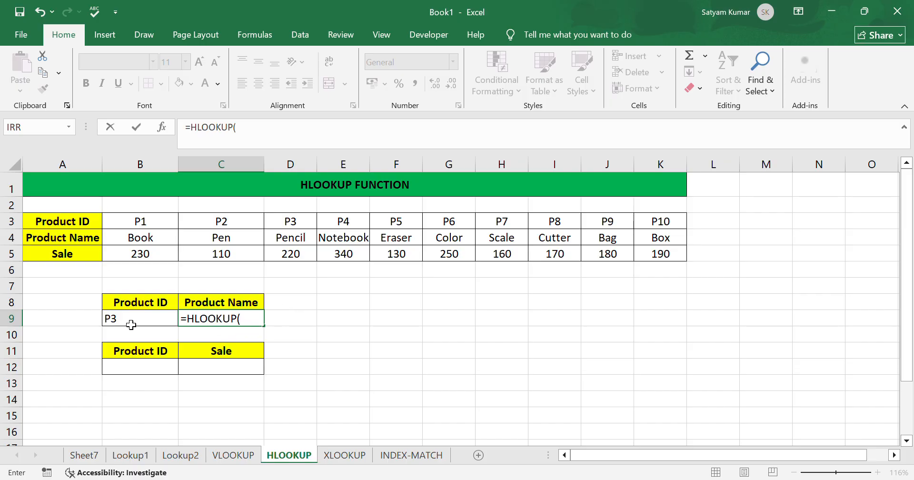
{"action": "left_click", "coordinate": [151, 313]}
{"action": "type", "text": ","}
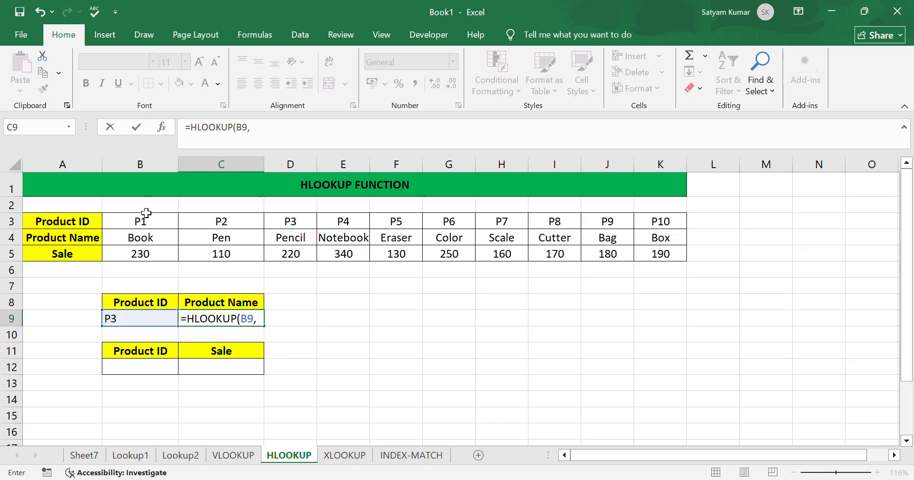
{"action": "left_click_drag", "start_coordinate": [57, 219], "coordinate": [241, 243]}
{"action": "left_click", "coordinate": [247, 263]}
{"action": "left_click_drag", "start_coordinate": [155, 224], "coordinate": [664, 268]}
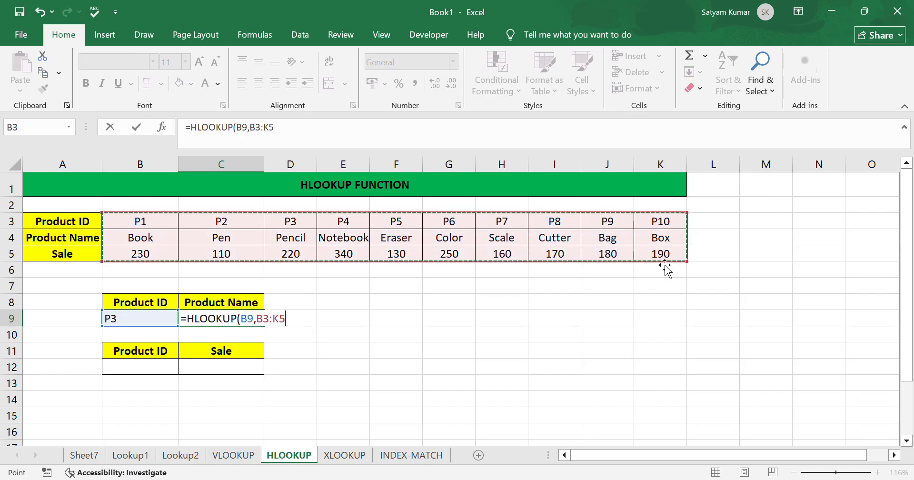
{"action": "type", "text": ","}
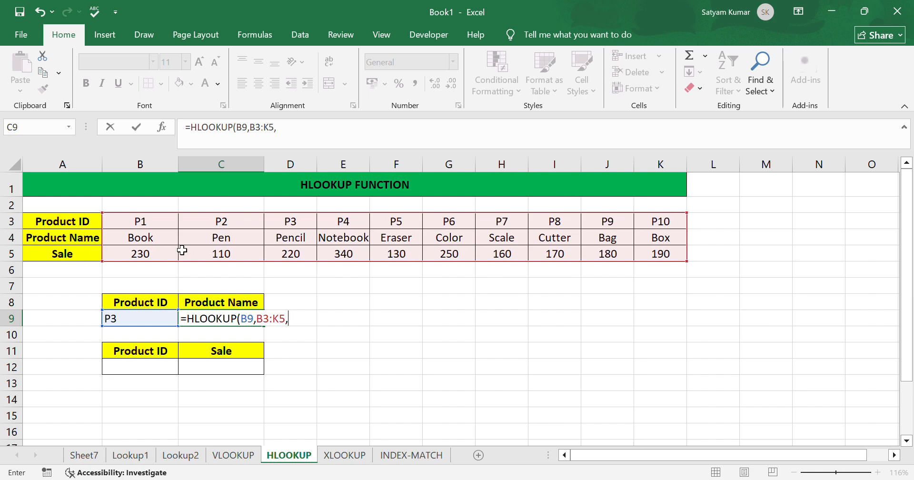
{"action": "type", "text": "2,0)"}
{"action": "key", "text": "Return"}
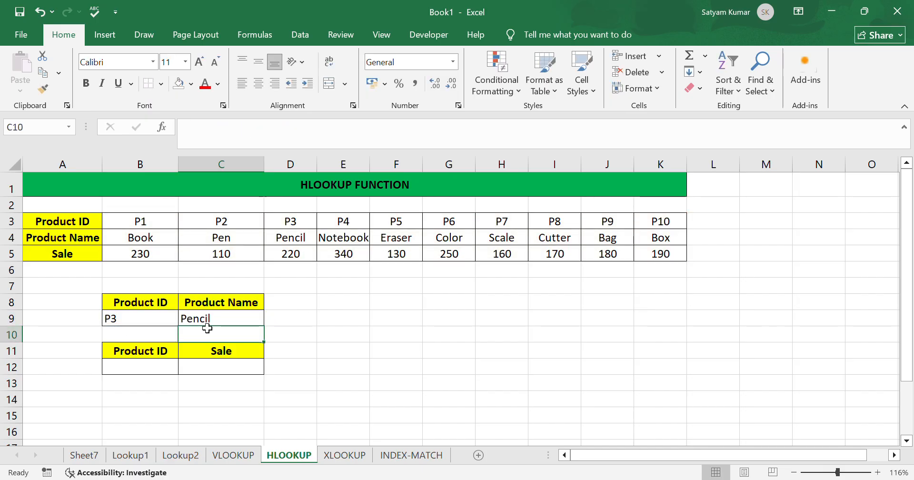
{"action": "left_click", "coordinate": [306, 224]}
{"action": "left_click", "coordinate": [306, 240]}
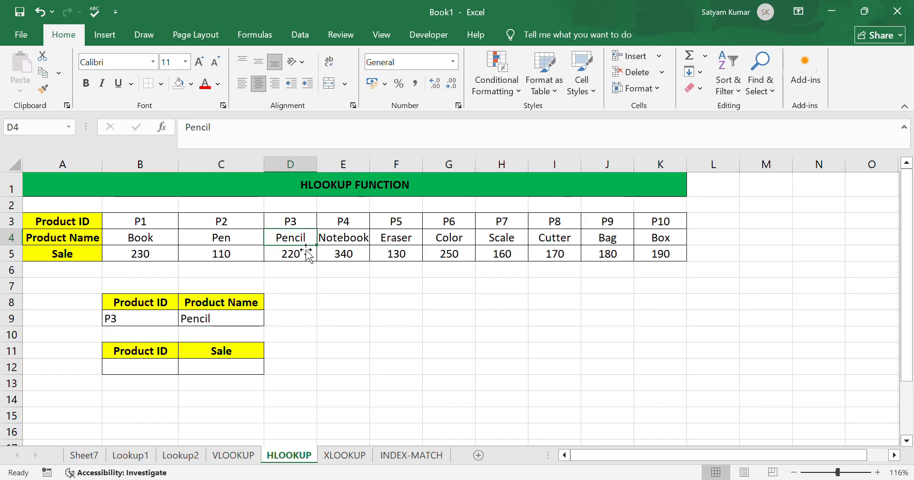
{"action": "left_click_drag", "start_coordinate": [295, 220], "coordinate": [301, 243]}
{"action": "left_click", "coordinate": [295, 322]}
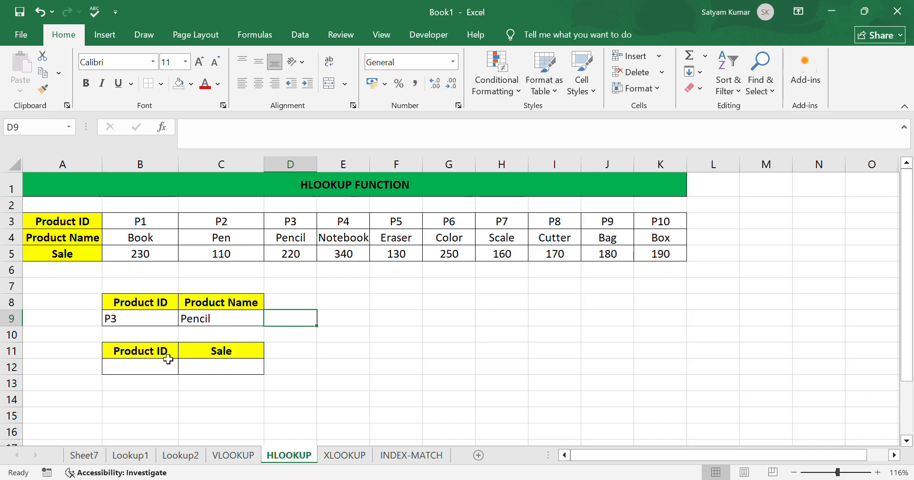
Enter P6 as the Product ID in cell B12 of the sale lookup table
{"action": "left_click", "coordinate": [162, 367]}
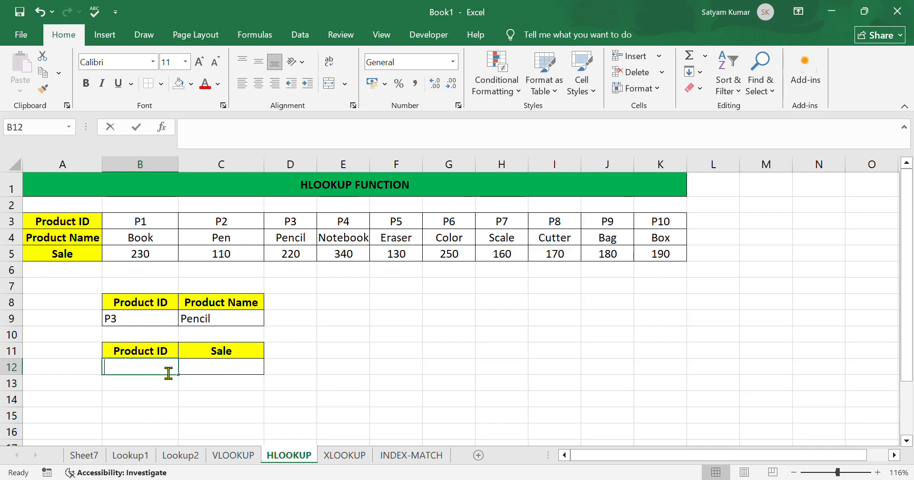
{"action": "type", "text": "P6"}
{"action": "left_click", "coordinate": [199, 365]}
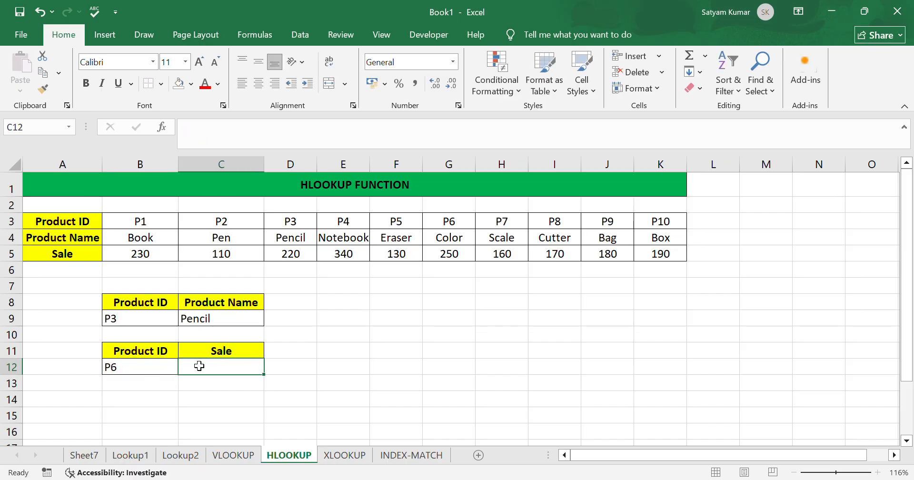
Enter =HLOOKUP(B12,B3:K5,3,0) in C12 to return the sale, and check it against the P6 column of the source table
{"action": "type", "text": "="}
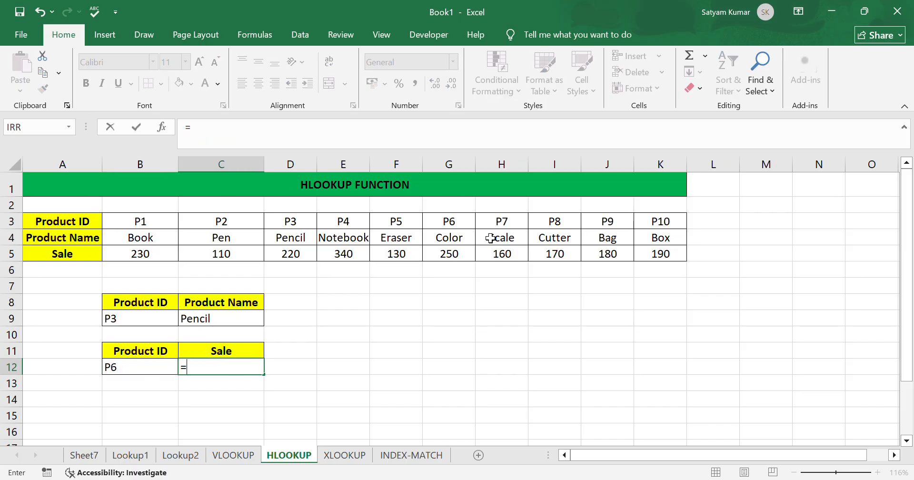
{"action": "type", "text": "HLOO"}
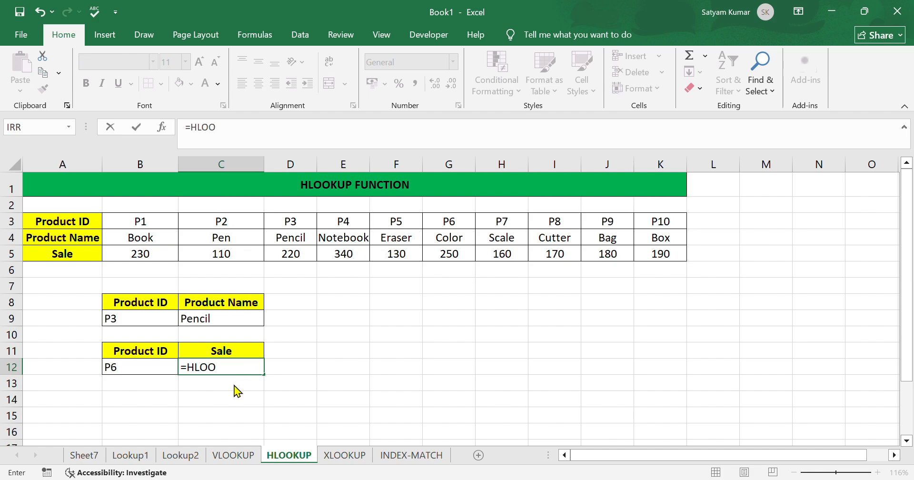
{"action": "type", "text": "KUP("}
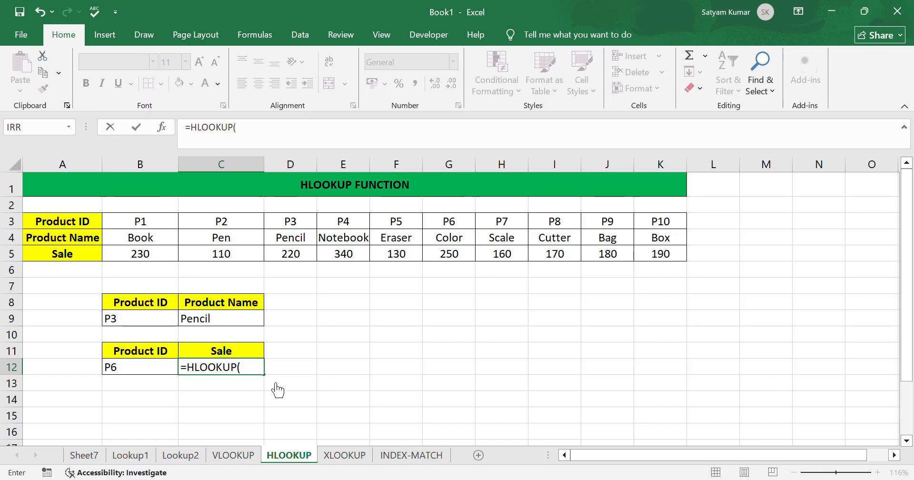
{"action": "left_click", "coordinate": [132, 373]}
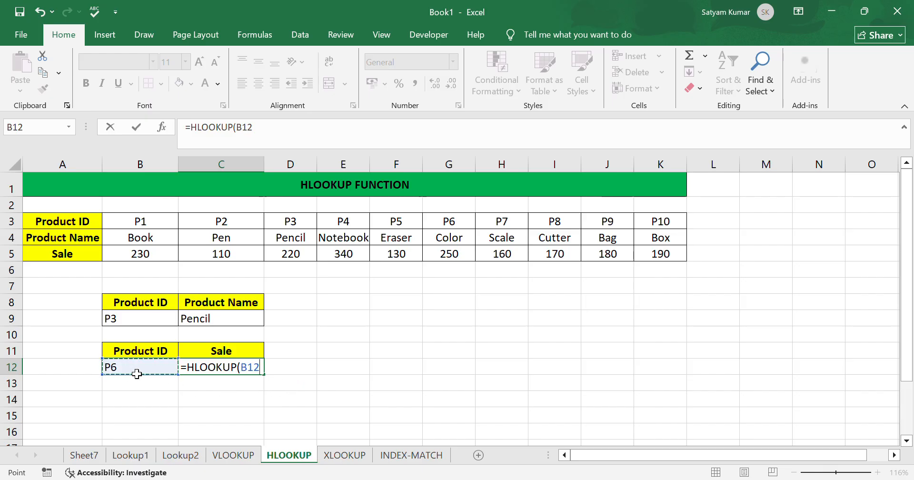
{"action": "type", "text": ","}
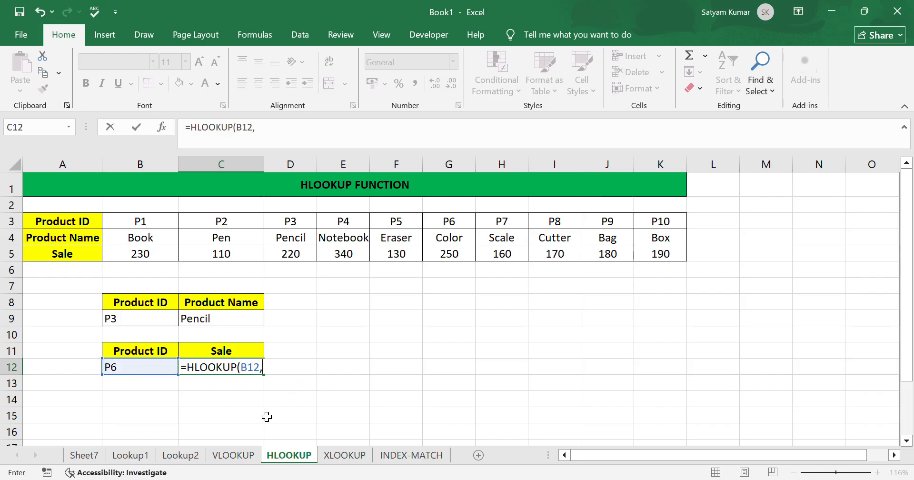
{"action": "left_click_drag", "start_coordinate": [126, 228], "coordinate": [676, 264]}
{"action": "type", "text": ","}
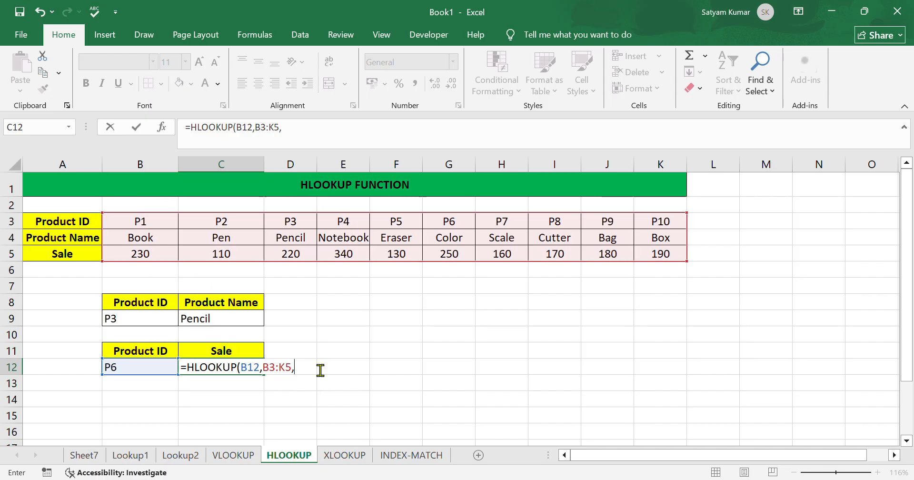
{"action": "type", "text": "3,0"}
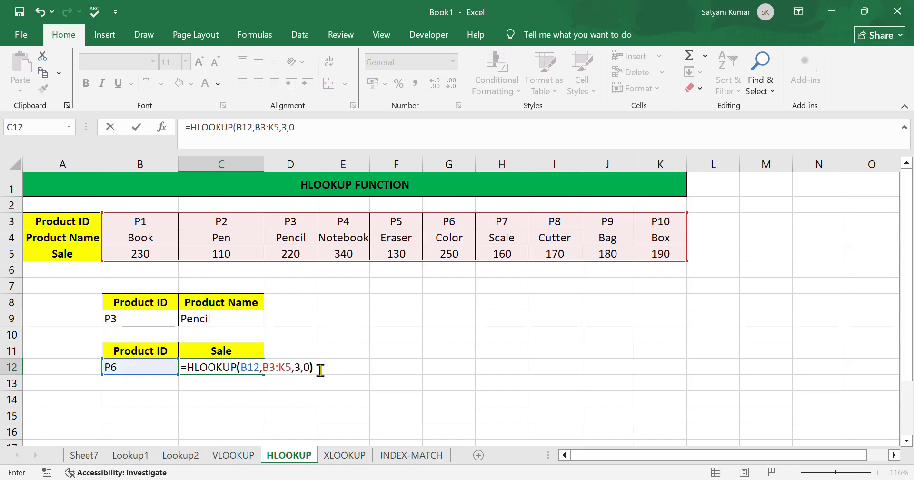
{"action": "key", "text": "Return"}
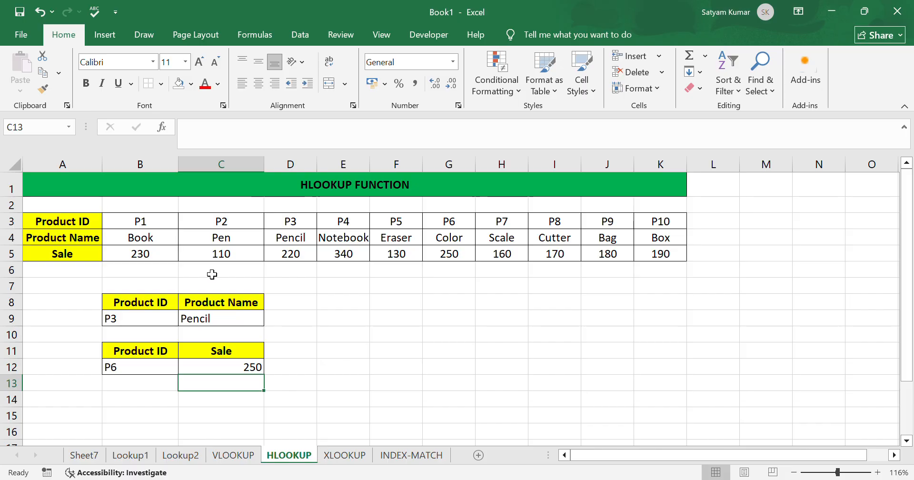
{"action": "left_click_drag", "start_coordinate": [467, 226], "coordinate": [467, 257]}
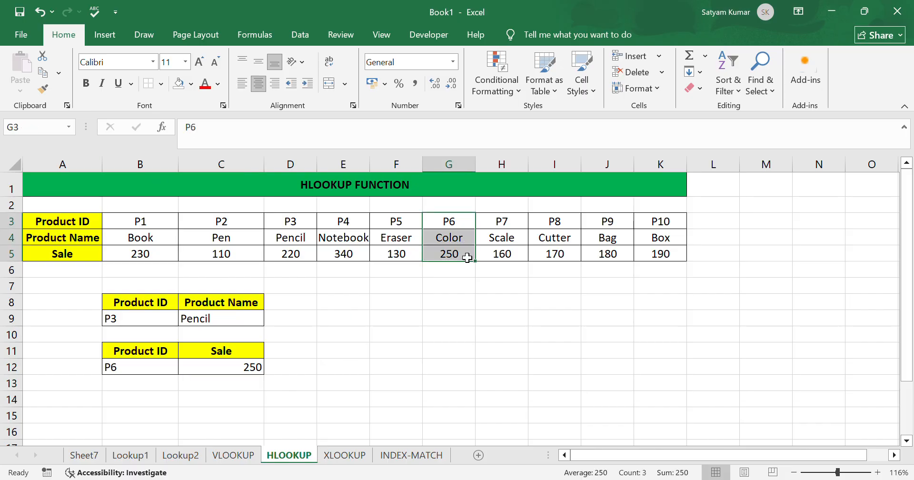
{"action": "left_click", "coordinate": [436, 294]}
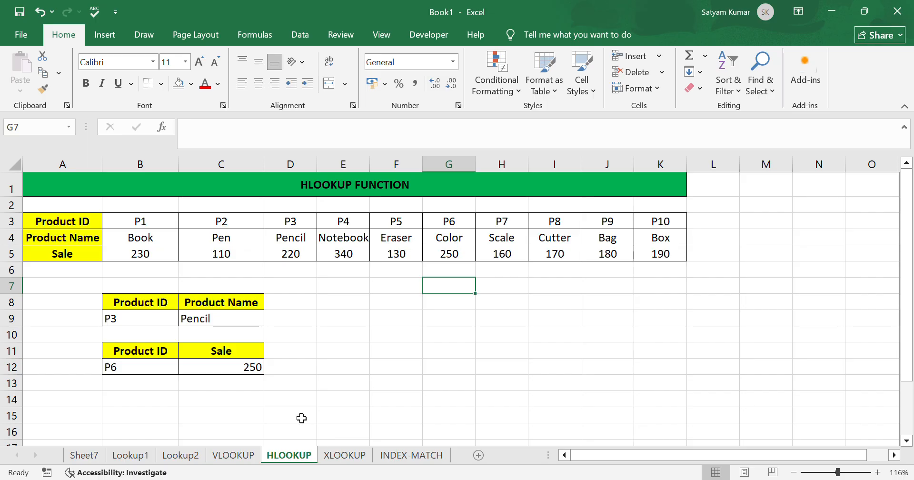
Open the XLOOKUP sheet and enter P3 as the Product ID in cell E5 of the product name lookup table
{"action": "left_click", "coordinate": [345, 455]}
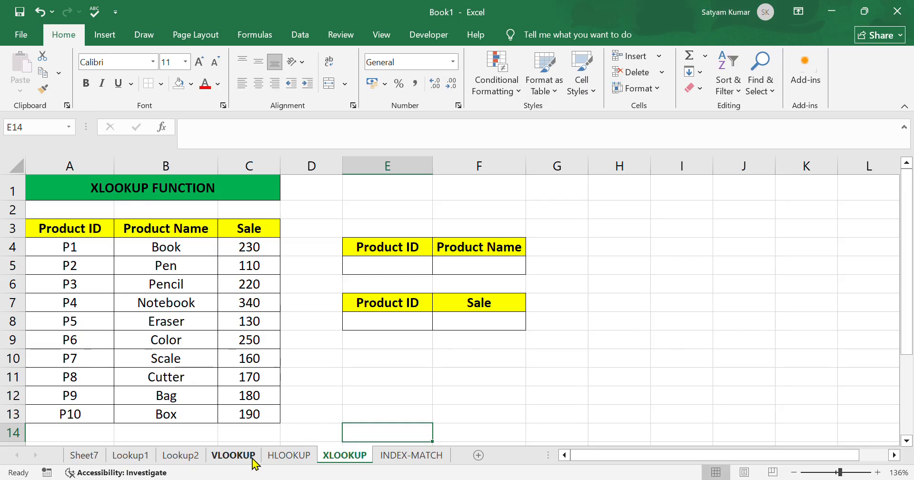
{"action": "left_click", "coordinate": [382, 273]}
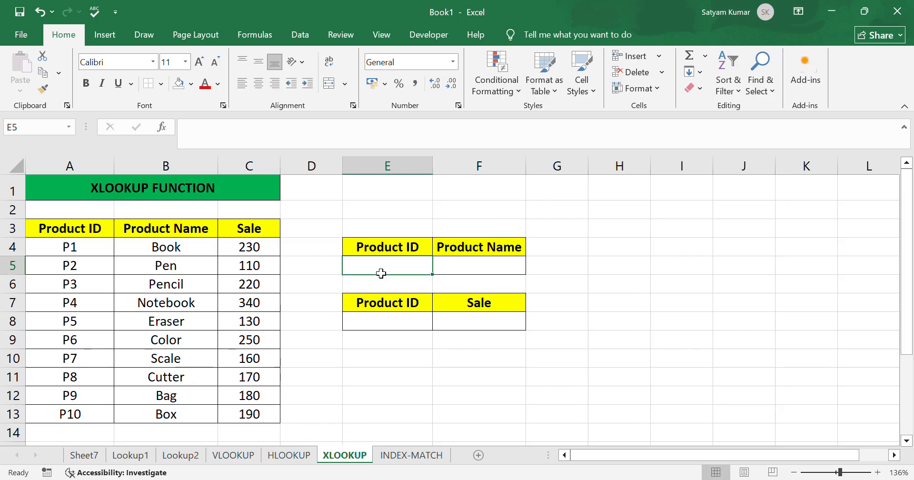
{"action": "type", "text": "P"}
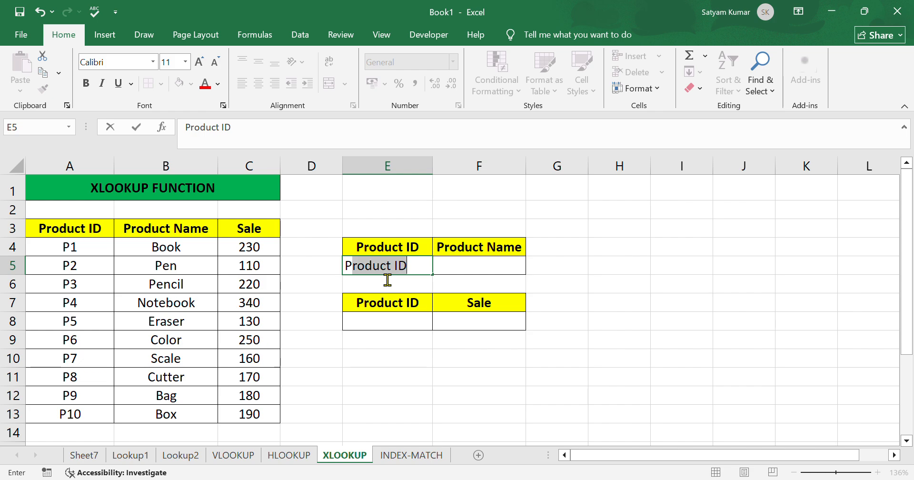
{"action": "type", "text": "3"}
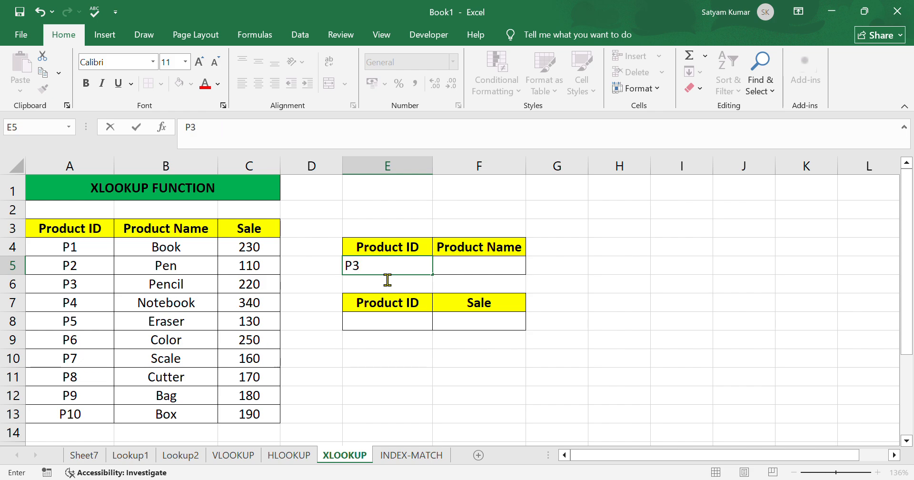
{"action": "left_click", "coordinate": [469, 273]}
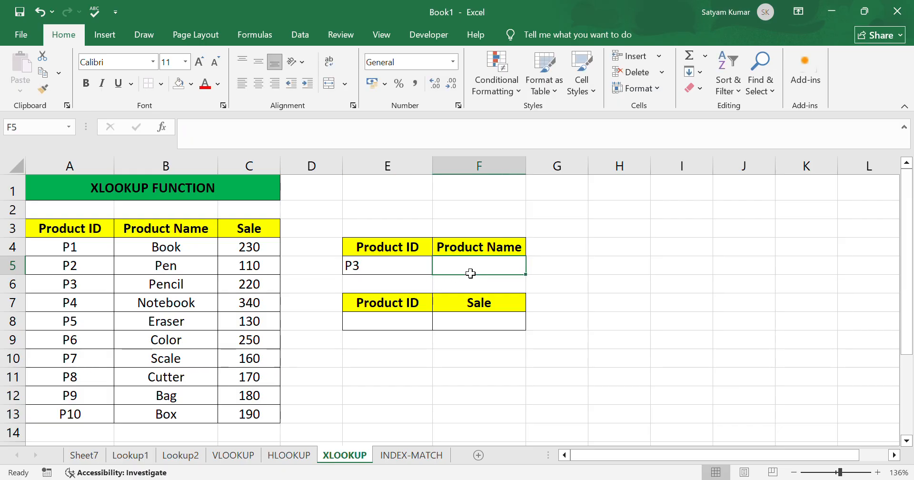
Enter =XLOOKUP(E5,A3:A13,B3:B13) in F5 to return the product name, and check it against the P3 row of the source table
{"action": "type", "text": "=XLOO"}
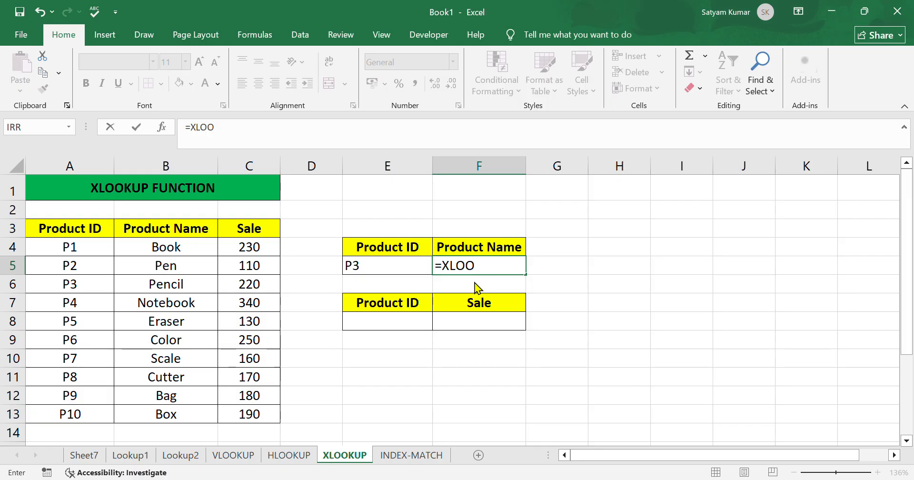
{"action": "type", "text": "KUP("}
{"action": "left_click", "coordinate": [412, 270]}
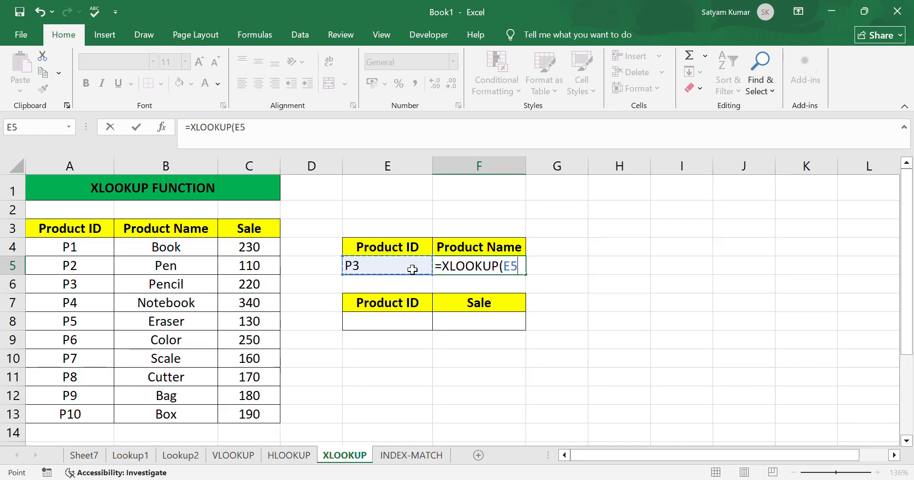
{"action": "type", "text": ","}
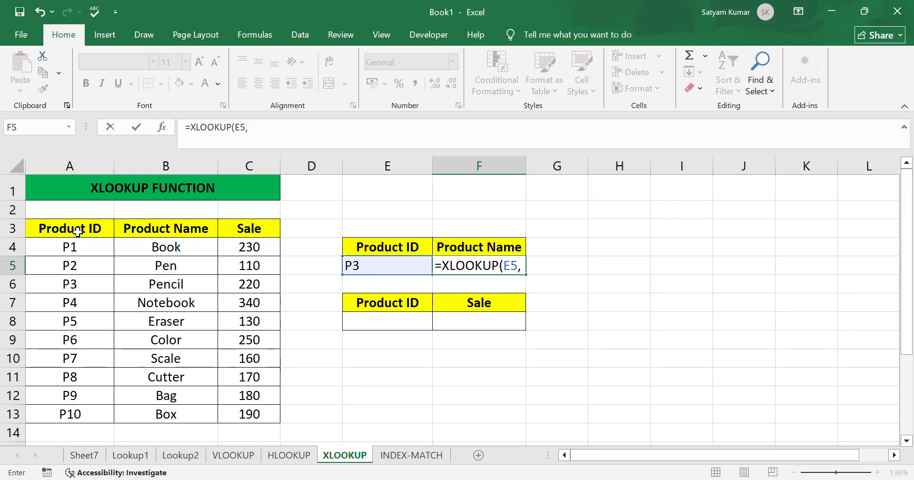
{"action": "left_click_drag", "start_coordinate": [72, 230], "coordinate": [85, 420]}
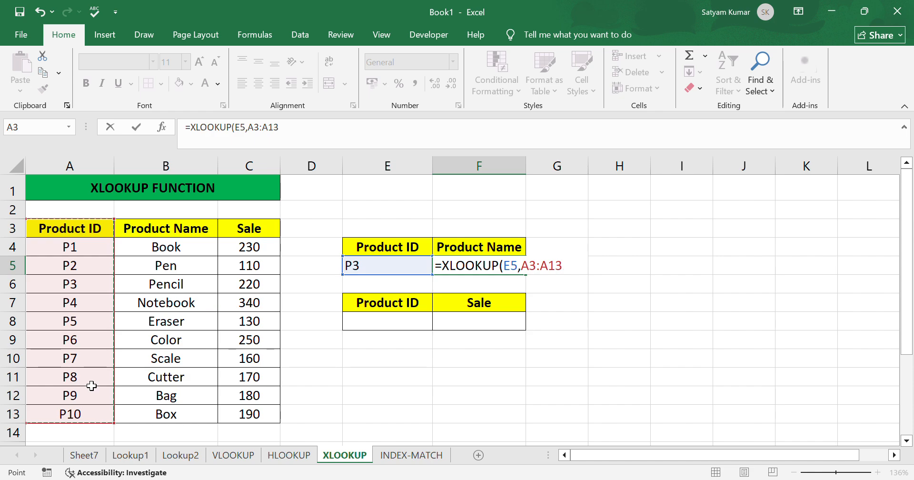
{"action": "type", "text": ","}
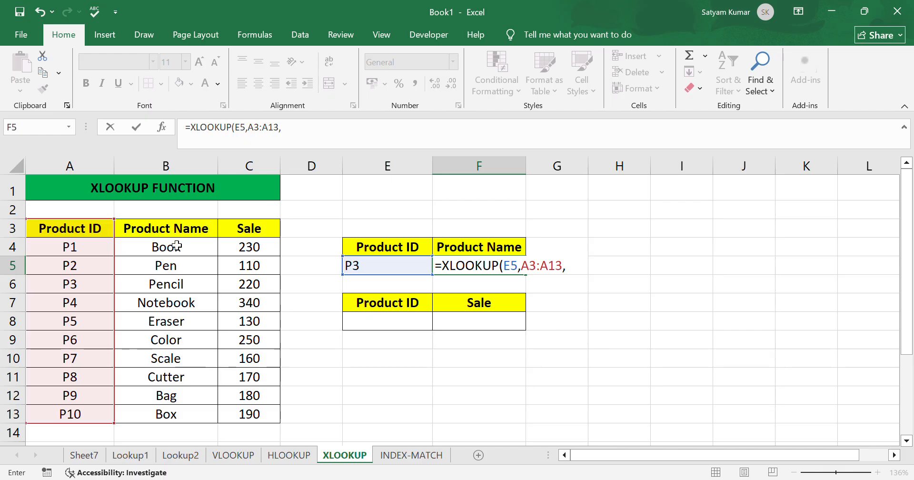
{"action": "left_click_drag", "start_coordinate": [168, 229], "coordinate": [206, 423]}
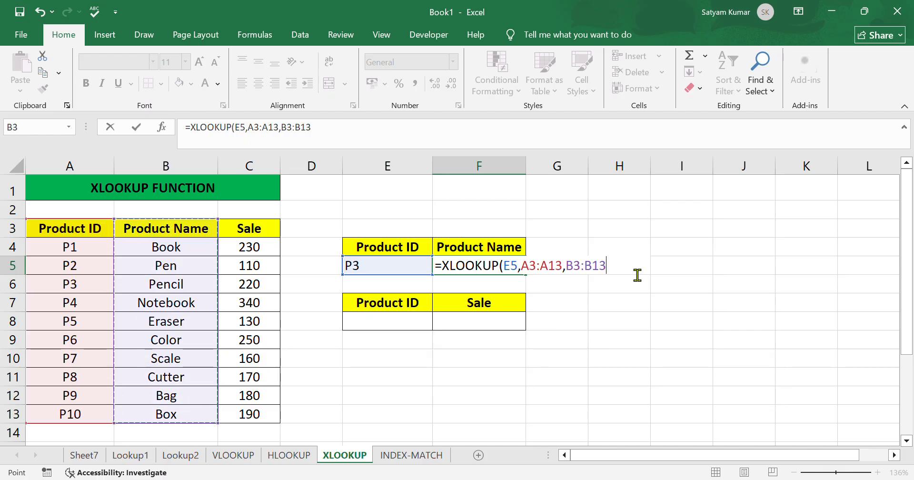
{"action": "type", "text": ")"}
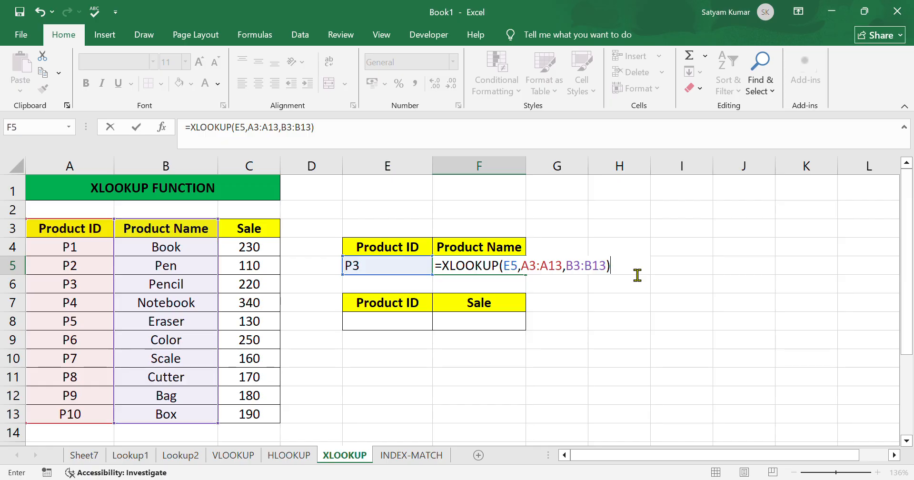
{"action": "key", "text": "Return"}
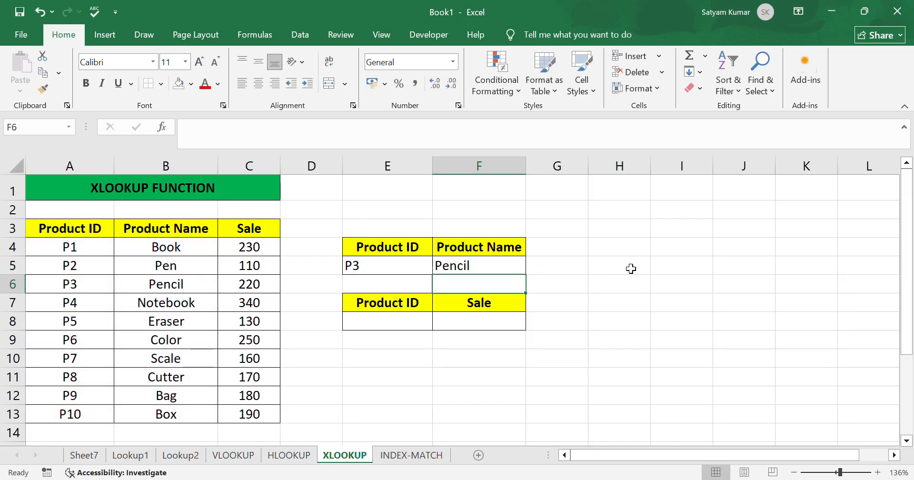
{"action": "left_click", "coordinate": [93, 289]}
{"action": "left_click_drag", "start_coordinate": [95, 294], "coordinate": [164, 293]}
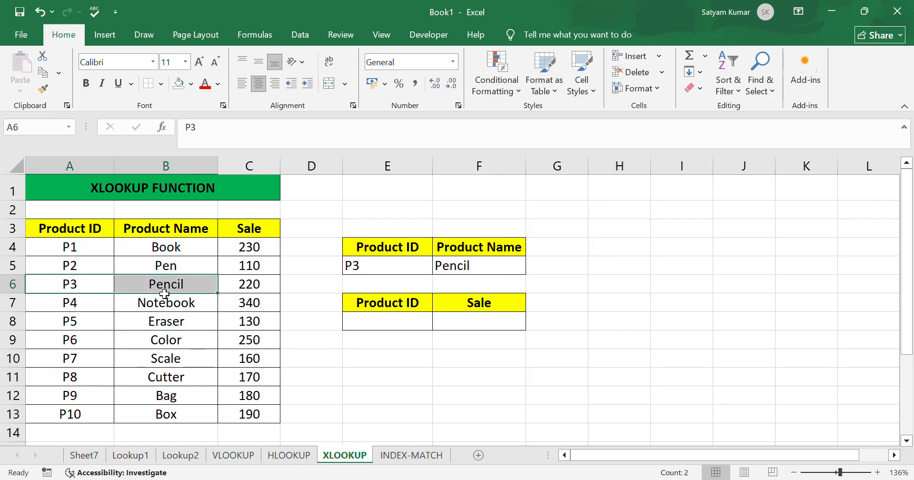
Enter P10 as the Product ID in cell E8 of the sale lookup table
{"action": "left_click", "coordinate": [374, 319]}
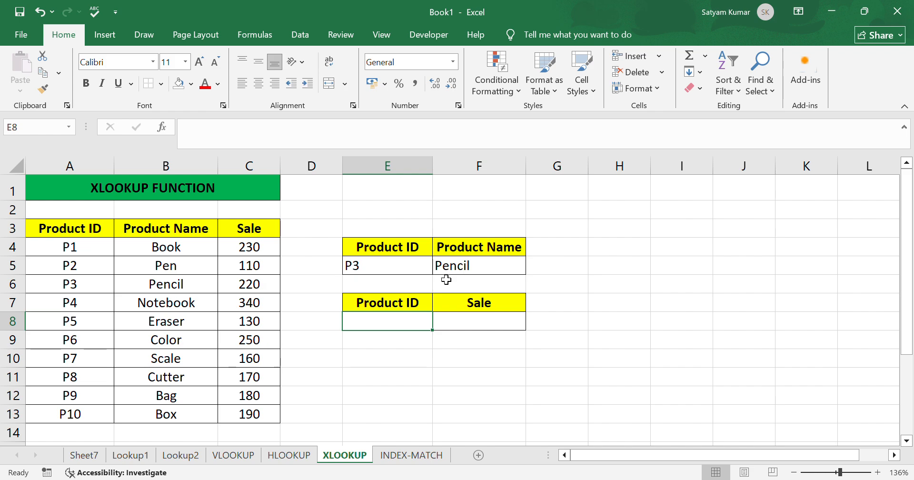
{"action": "type", "text": "P19"}
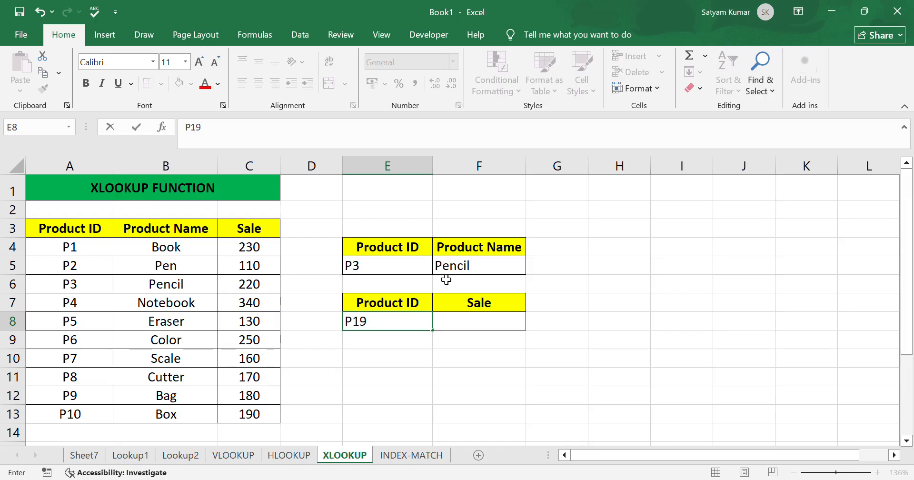
{"action": "key", "text": "BackSpace"}
{"action": "type", "text": "0"}
Try to return the sale in F8 with =XLOOKUP(E8,A3:A13,B3:C13)
{"action": "left_click", "coordinate": [501, 328]}
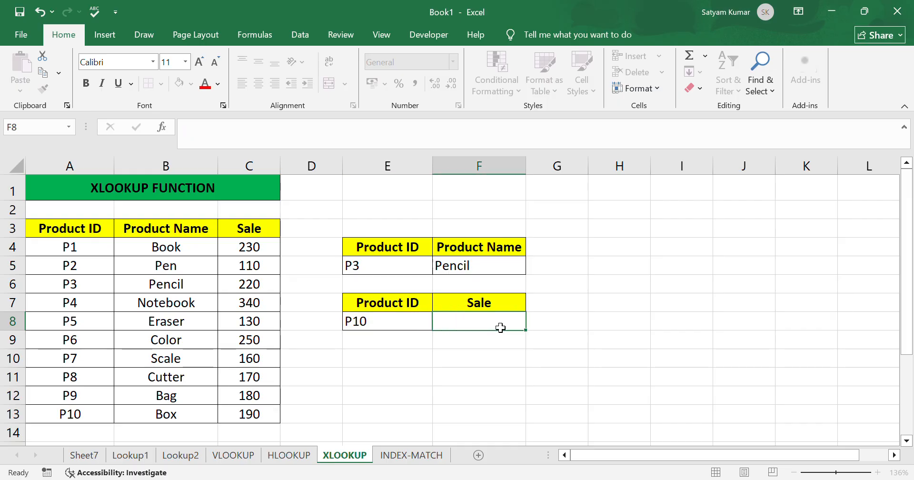
{"action": "type", "text": "="}
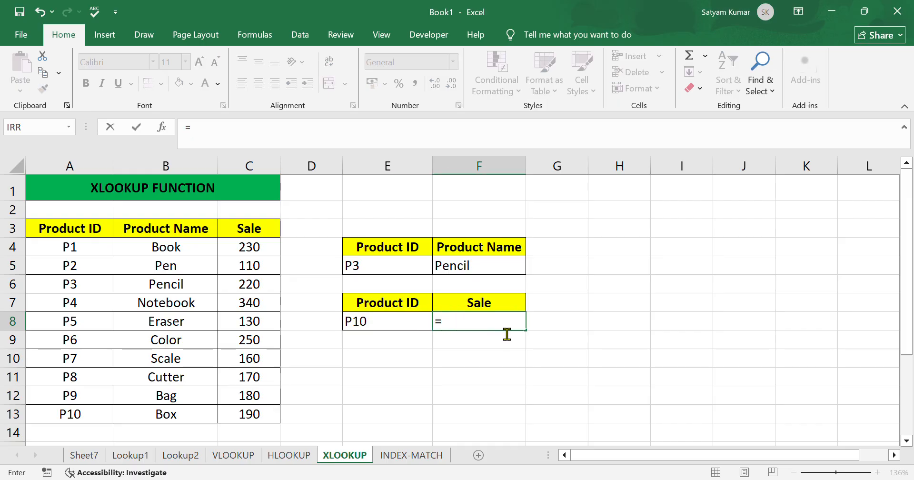
{"action": "type", "text": "XLOO"}
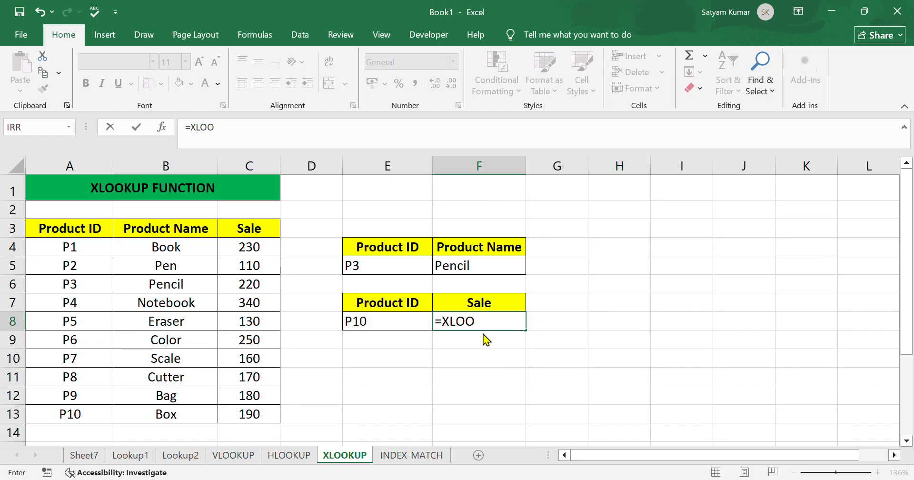
{"action": "key", "text": "Tab"}
{"action": "left_click", "coordinate": [395, 330]}
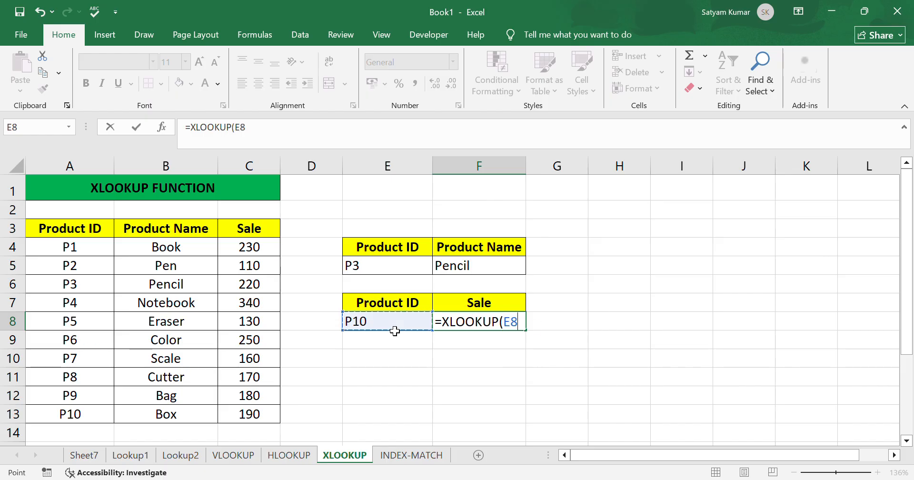
{"action": "type", "text": ","}
{"action": "left_click_drag", "start_coordinate": [67, 229], "coordinate": [81, 415]}
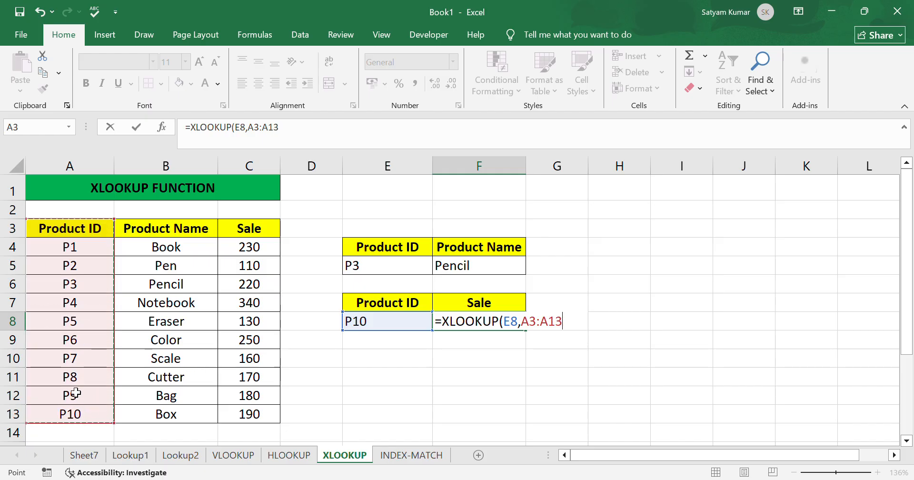
{"action": "type", "text": ","}
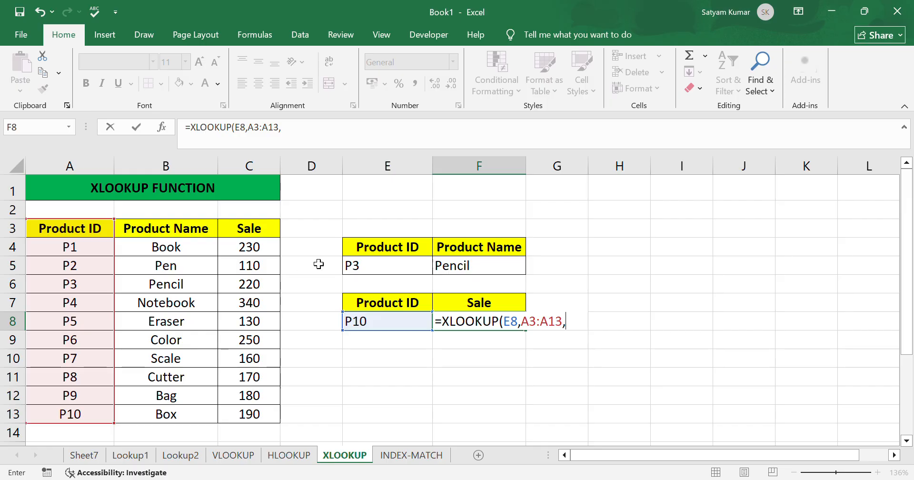
{"action": "left_click_drag", "start_coordinate": [257, 228], "coordinate": [267, 413]}
{"action": "key", "text": "shift+Left"}
{"action": "type", "text": ")"}
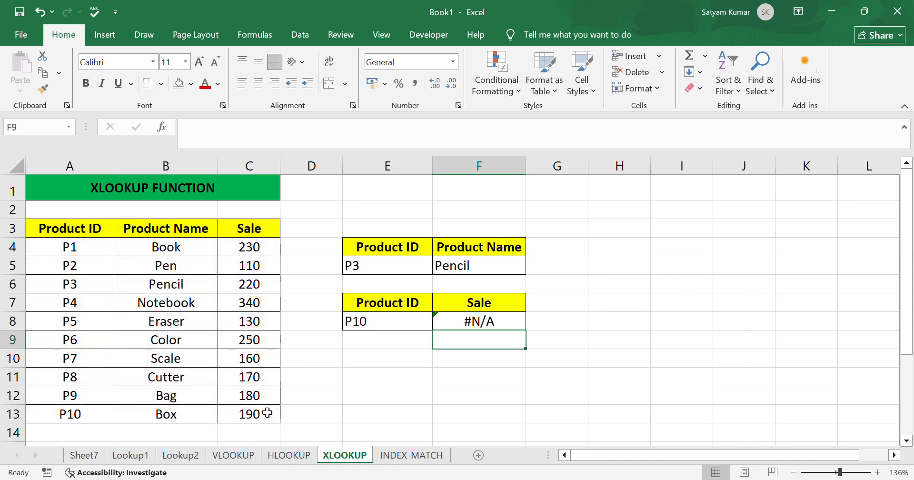
Replace the formula in F8 with =XLOOKUP(E8,A3:A13,C3:C13) to return the sale, and check it against the P10 row of the source table
{"action": "left_click", "coordinate": [465, 322]}
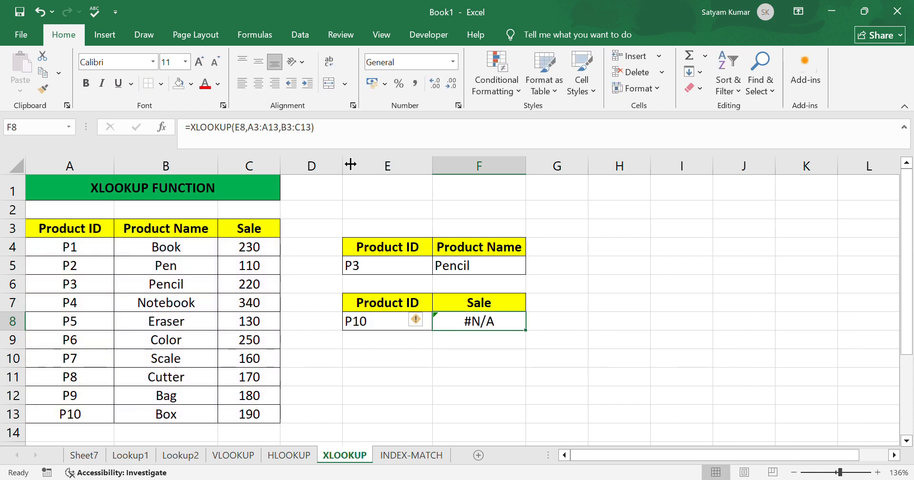
{"action": "left_click_drag", "start_coordinate": [321, 142], "coordinate": [203, 149]}
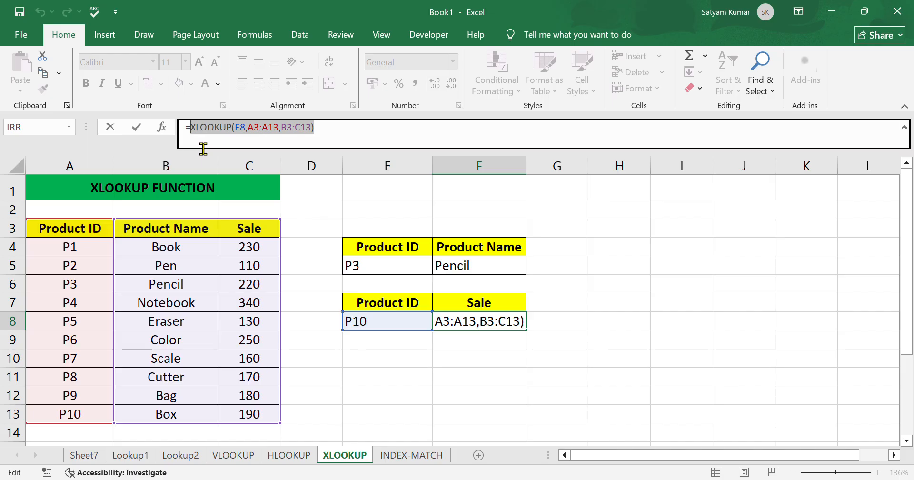
{"action": "key", "text": "BackSpace"}
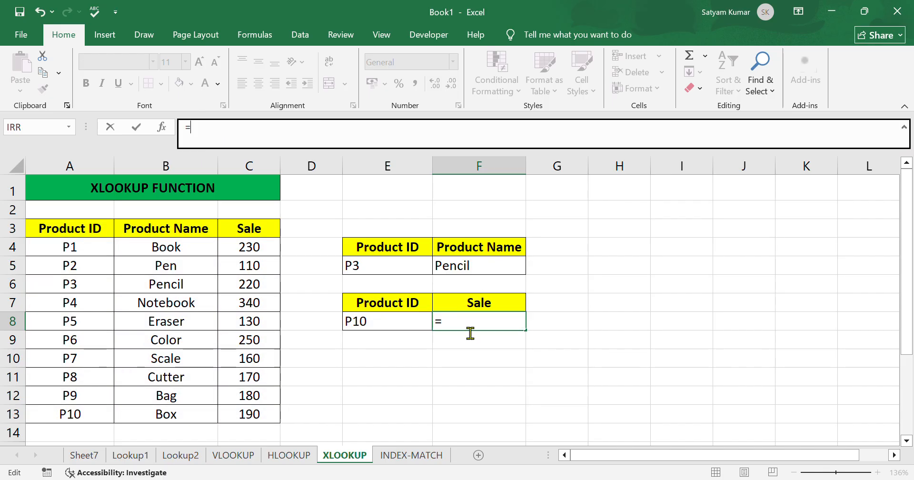
{"action": "type", "text": "XLOO"}
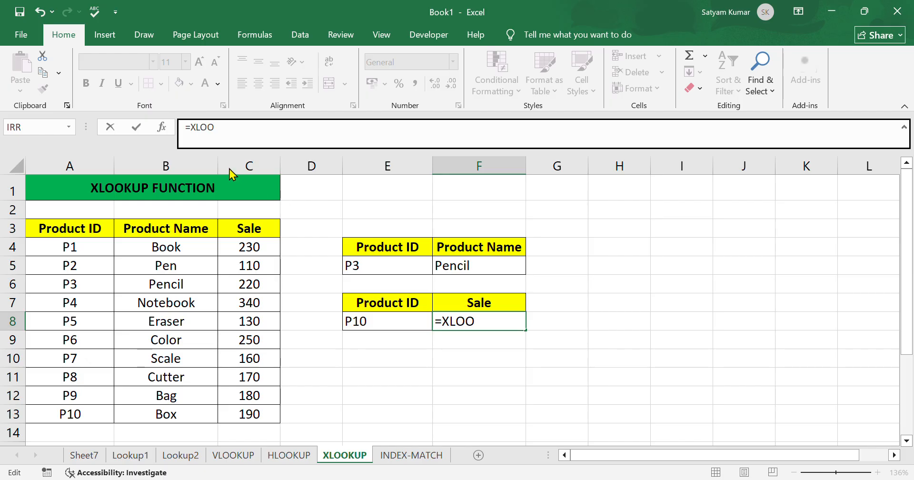
{"action": "type", "text": "KUP("}
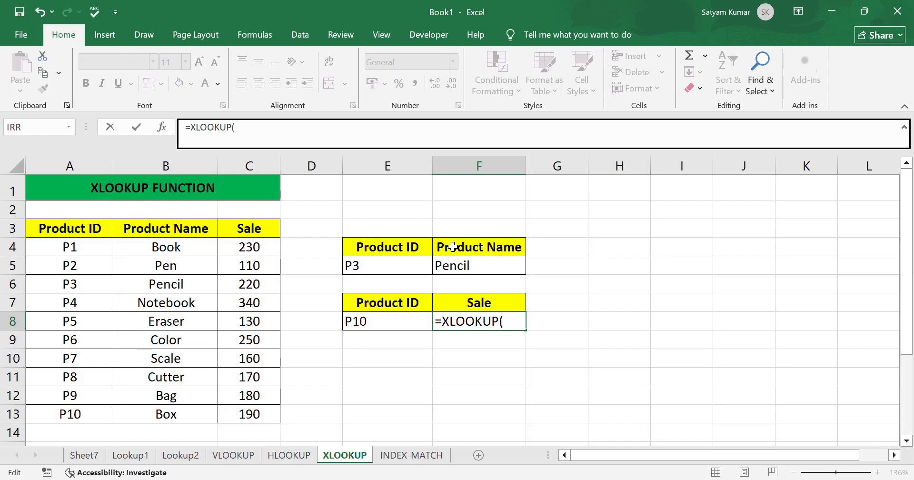
{"action": "left_click", "coordinate": [408, 327]}
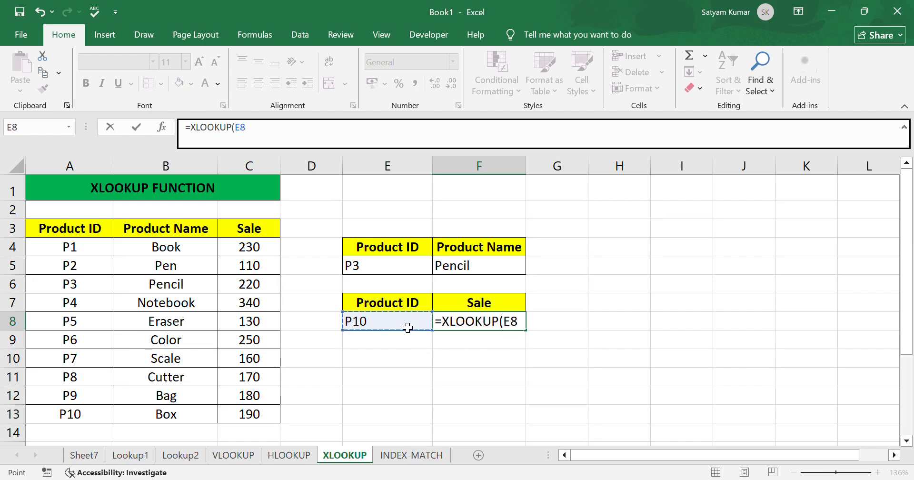
{"action": "type", "text": ","}
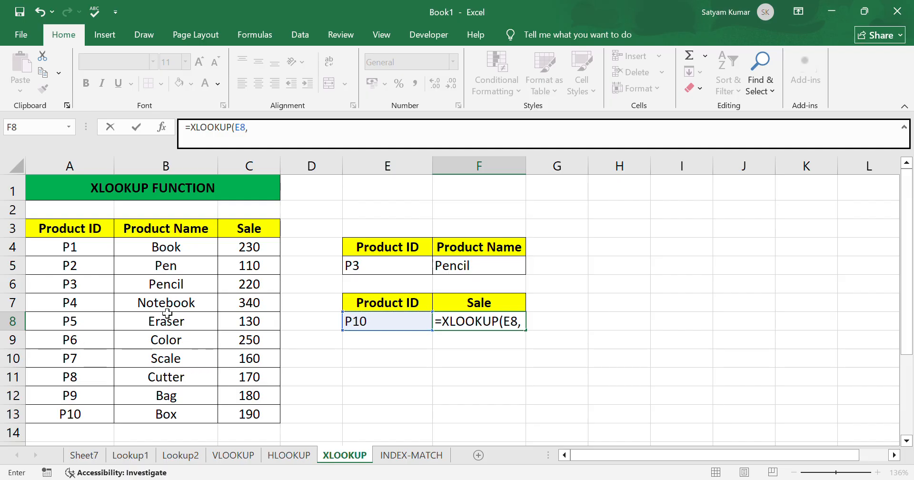
{"action": "left_click", "coordinate": [89, 232]}
{"action": "left_click_drag", "start_coordinate": [89, 232], "coordinate": [71, 407]}
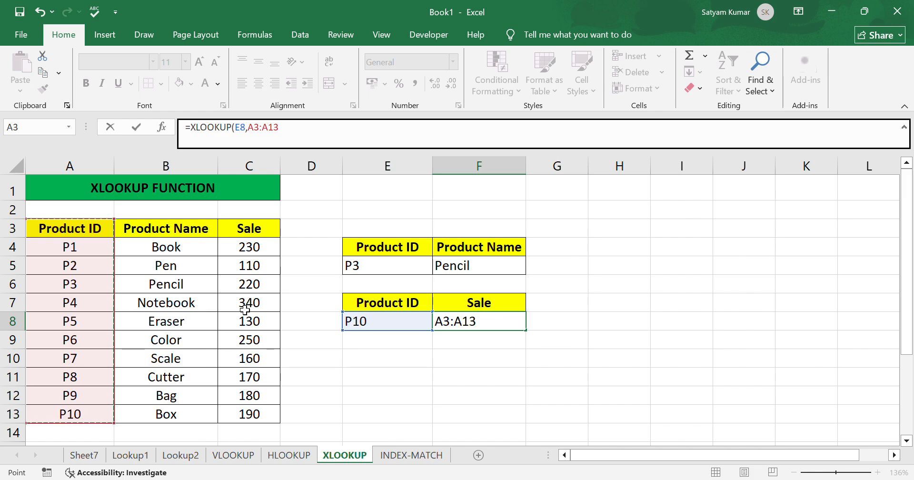
{"action": "type", "text": ","}
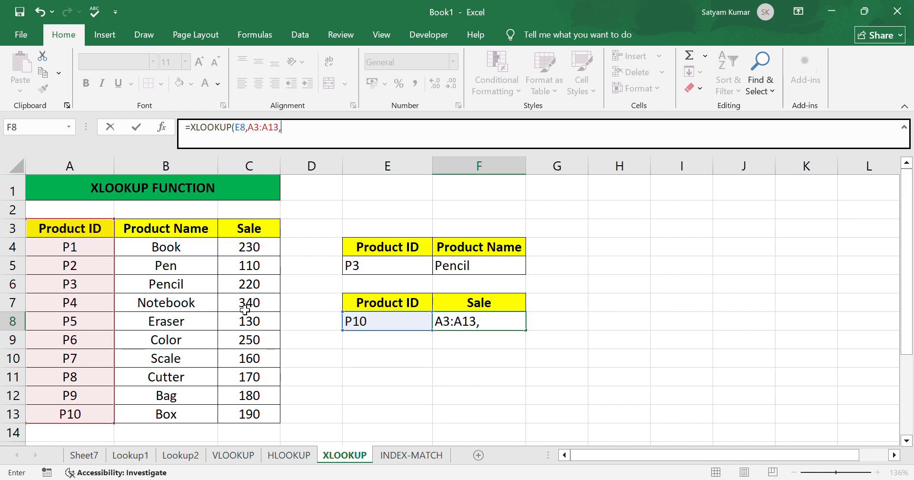
{"action": "left_click_drag", "start_coordinate": [267, 232], "coordinate": [244, 412]}
{"action": "type", "text": ")"}
{"action": "key", "text": "Return"}
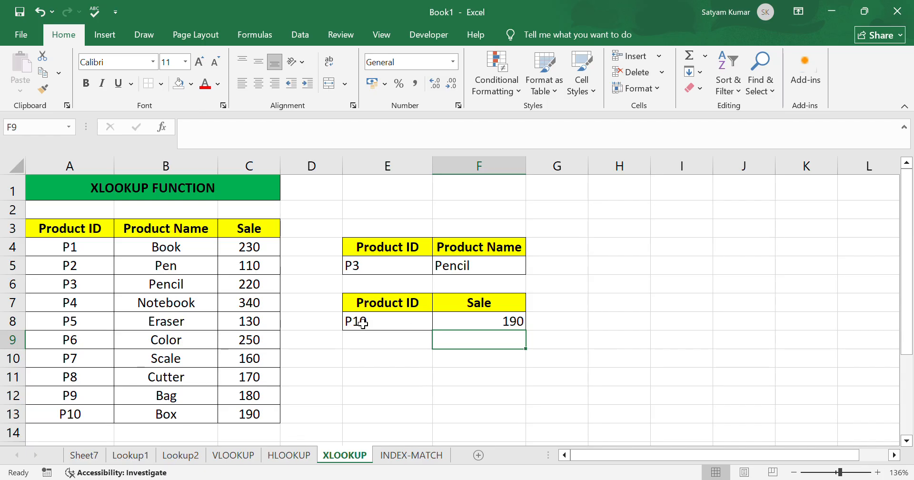
{"action": "left_click", "coordinate": [105, 417]}
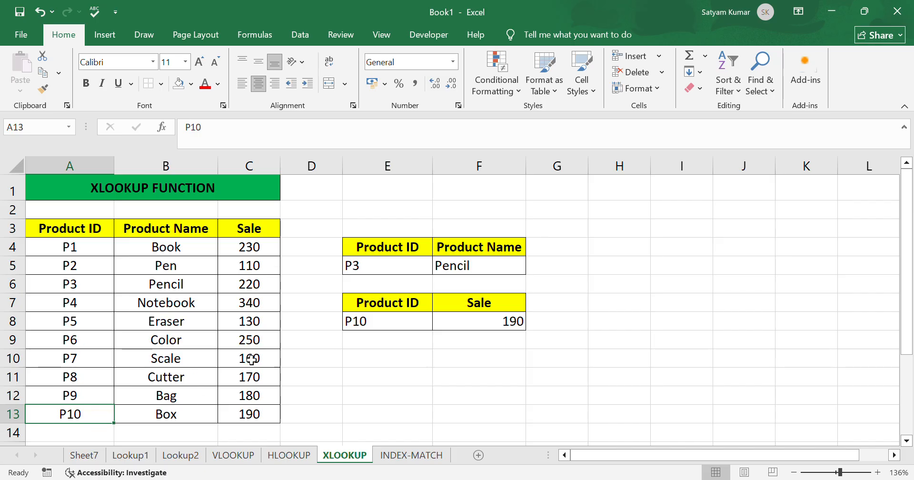
{"action": "left_click", "coordinate": [243, 413]}
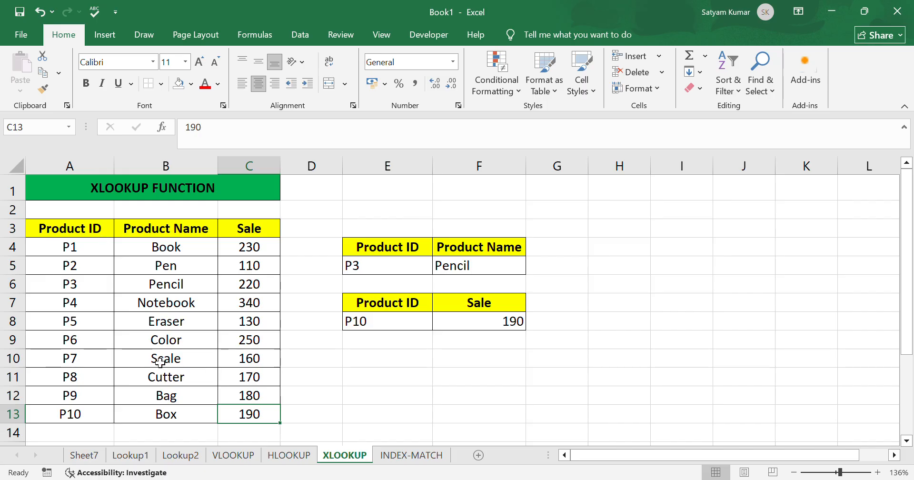
Open the INDEX-MATCH sheet and make the MATCH heading in E7 bold
{"action": "left_click", "coordinate": [424, 458]}
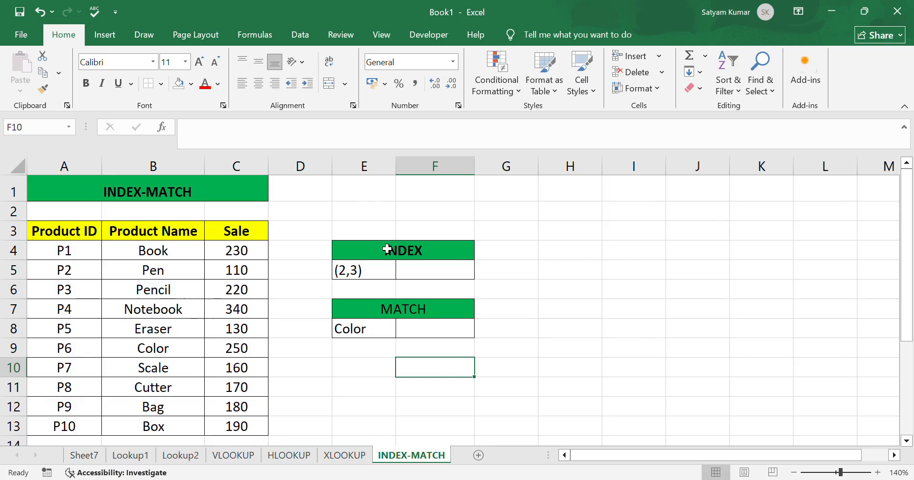
{"action": "left_click", "coordinate": [426, 313]}
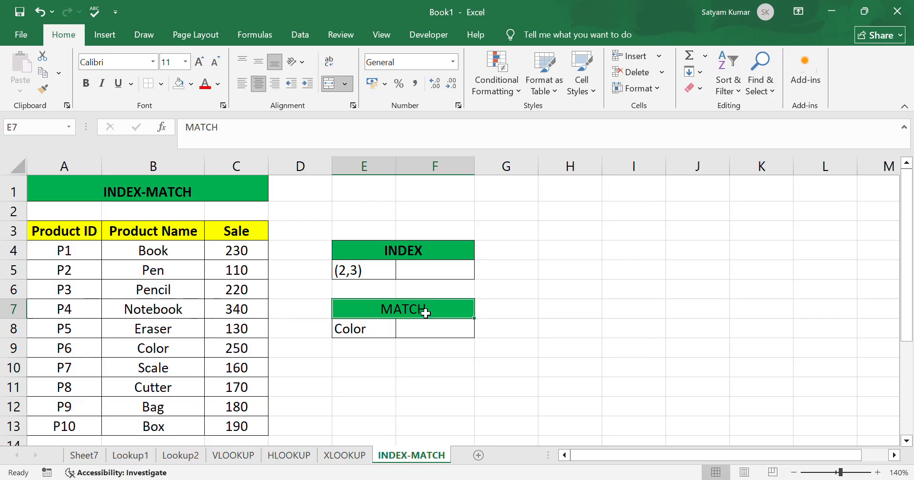
{"action": "left_click", "coordinate": [85, 83]}
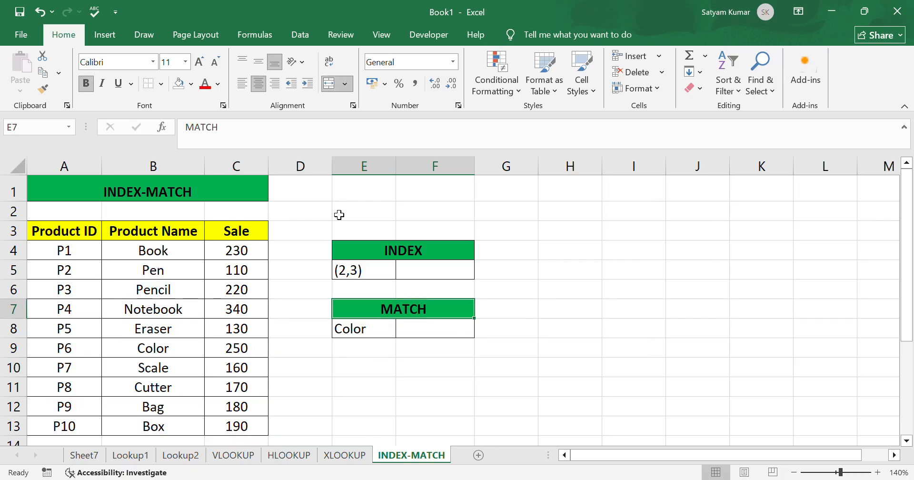
{"action": "left_click", "coordinate": [513, 289]}
Enter =INDEX(A4:C13,3,2) in F5 to return the third row's product name, and check it against the source table
{"action": "left_click", "coordinate": [431, 278]}
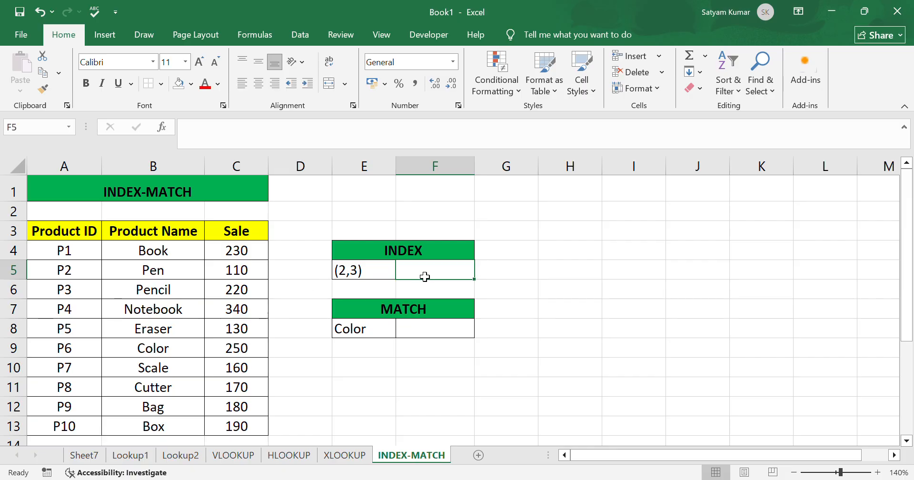
{"action": "type", "text": "=IN"}
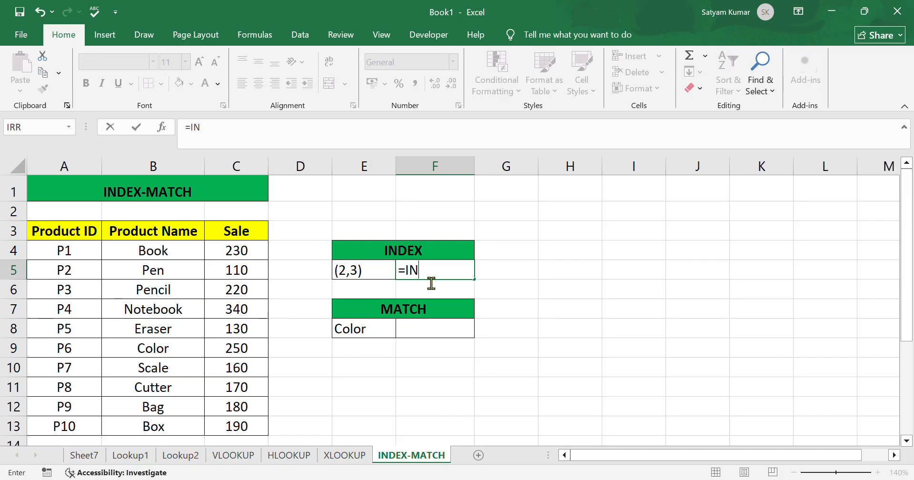
{"action": "type", "text": "DEX("}
{"action": "left_click_drag", "start_coordinate": [50, 248], "coordinate": [232, 430]}
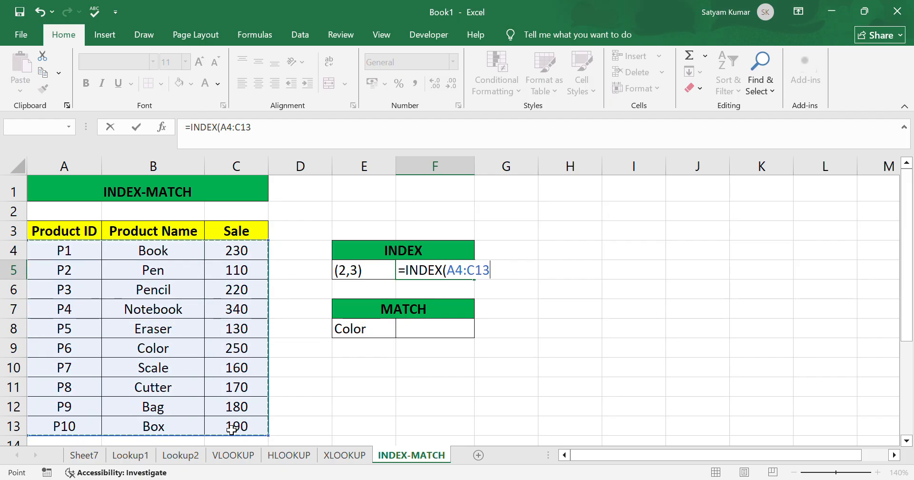
{"action": "type", "text": ","}
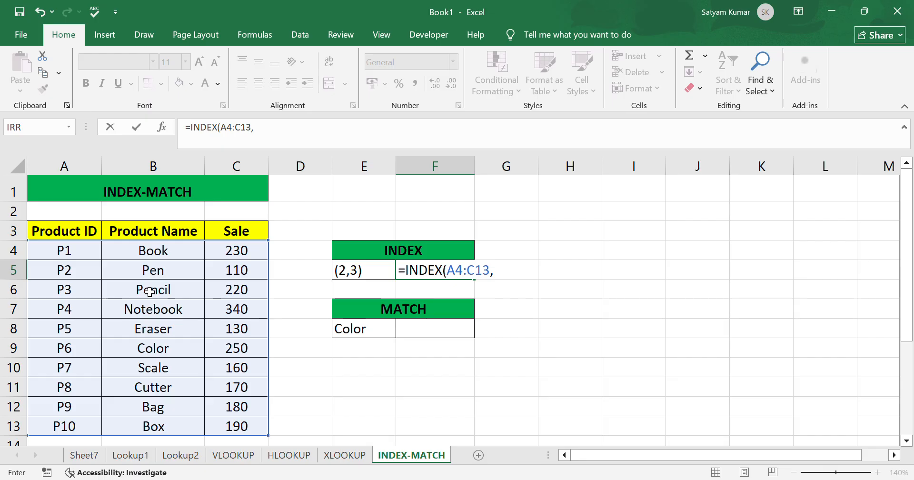
{"action": "type", "text": "3,2"}
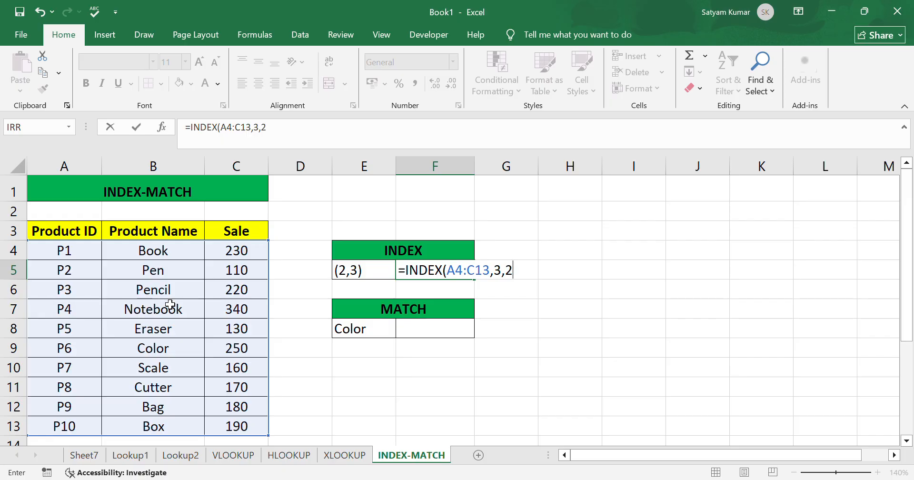
{"action": "type", "text": ")"}
{"action": "key", "text": "Return"}
{"action": "left_click", "coordinate": [140, 290]}
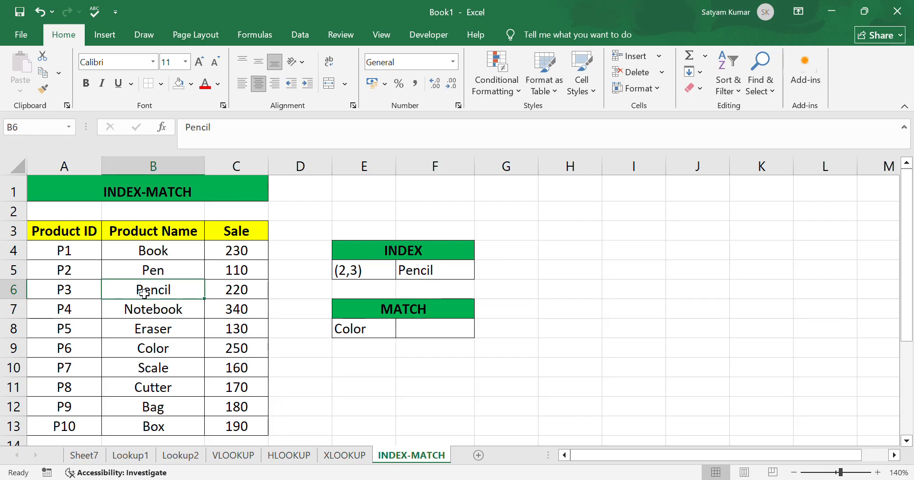
{"action": "left_click", "coordinate": [440, 272]}
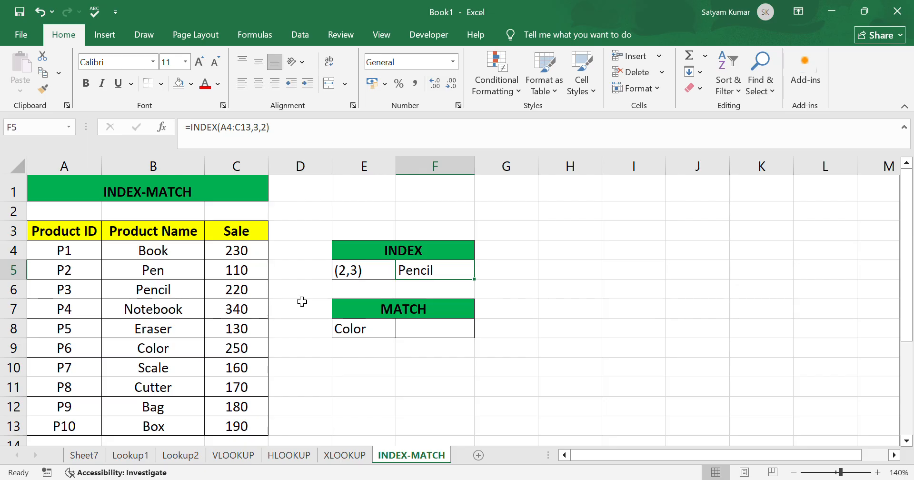
Enter =MATCH(E8,B4:B13,0) in F8 to find Color's position among the product names, and check it against the source table
{"action": "left_click", "coordinate": [435, 333]}
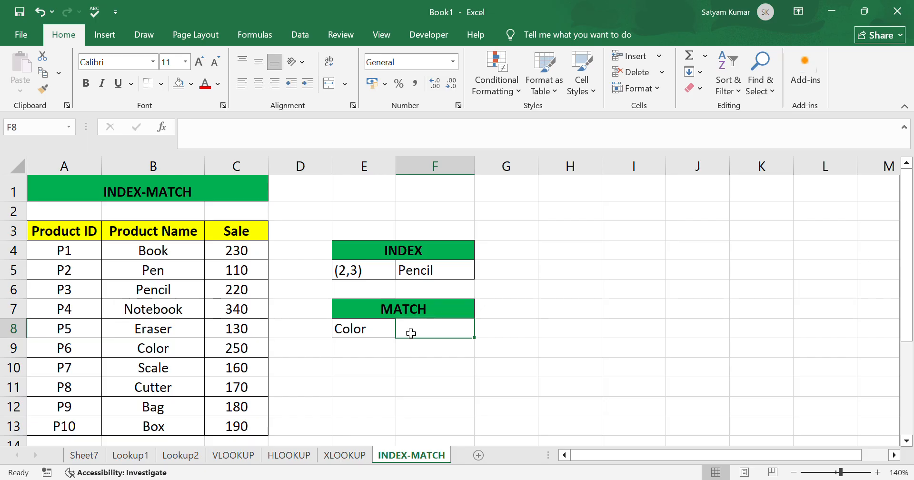
{"action": "left_click", "coordinate": [365, 333]}
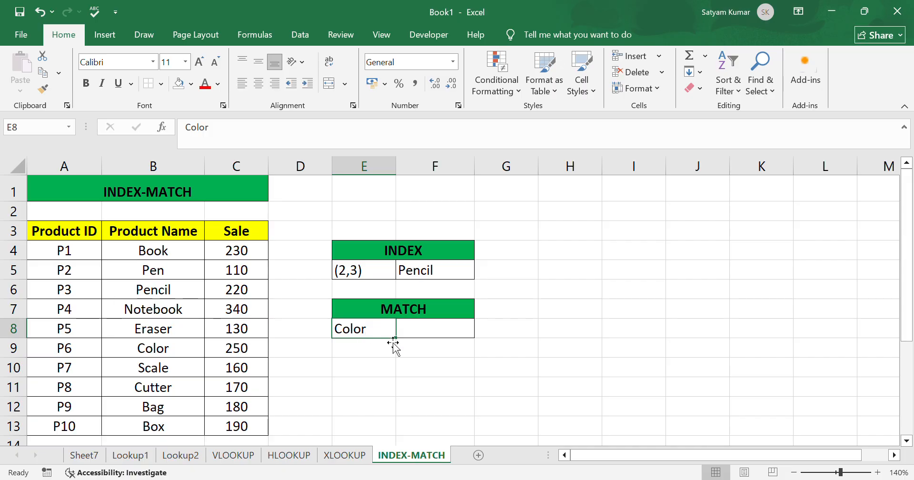
{"action": "left_click", "coordinate": [446, 332]}
{"action": "type", "text": "=MA"}
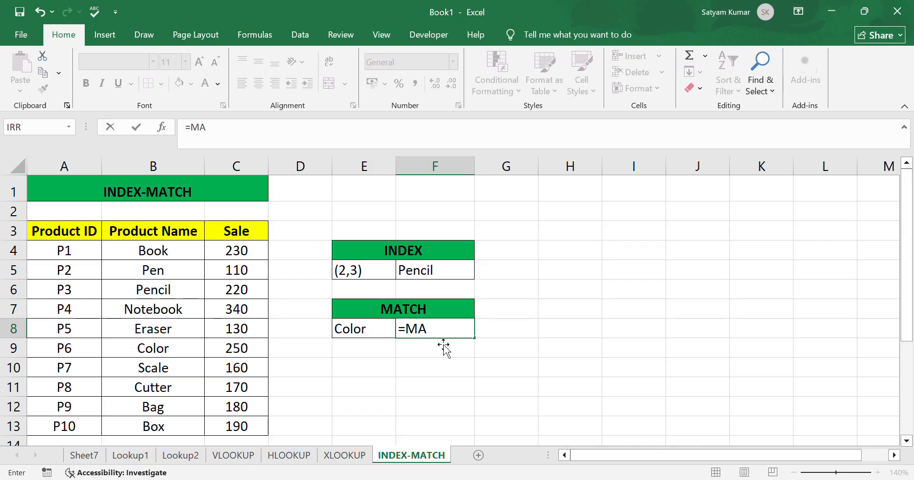
{"action": "type", "text": "TCH("}
{"action": "left_click", "coordinate": [372, 338]}
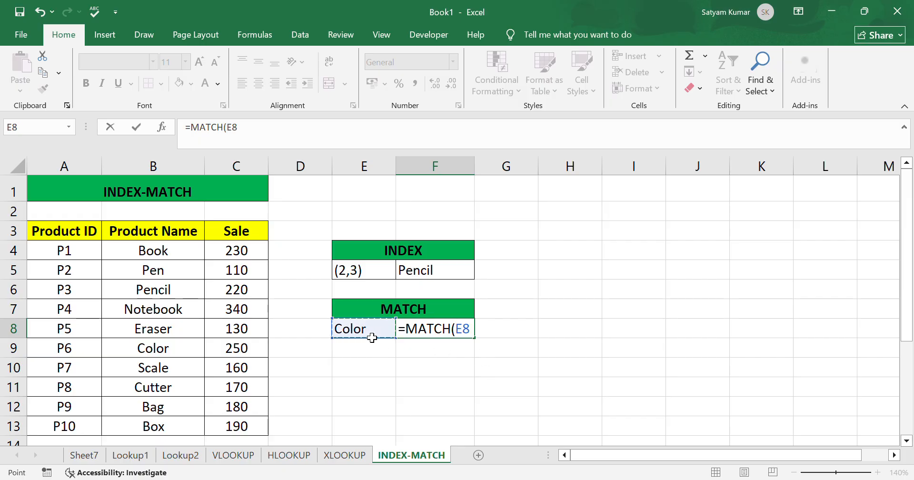
{"action": "type", "text": ","}
{"action": "left_click_drag", "start_coordinate": [179, 250], "coordinate": [179, 431]}
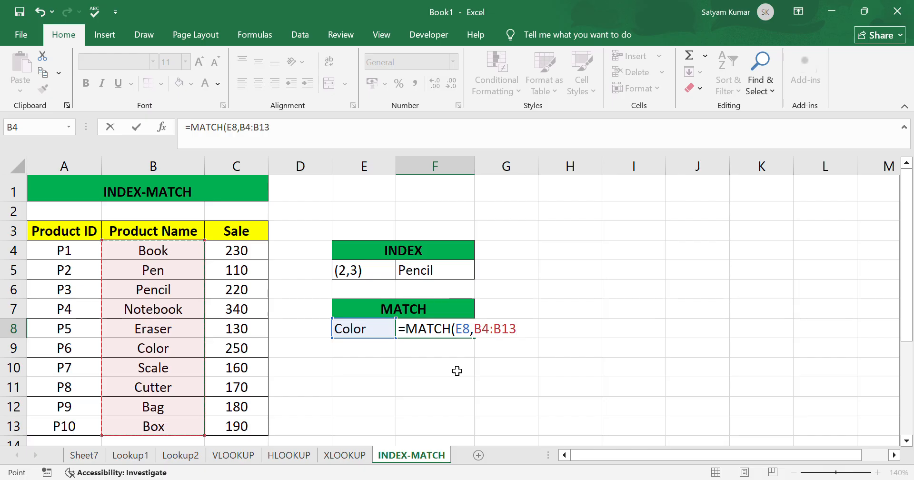
{"action": "type", "text": ","}
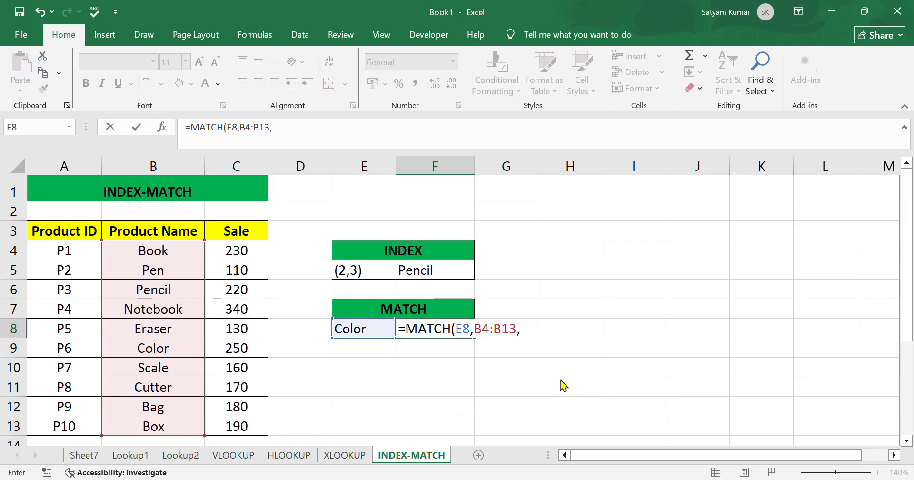
{"action": "type", "text": "0)"}
{"action": "key", "text": "Return"}
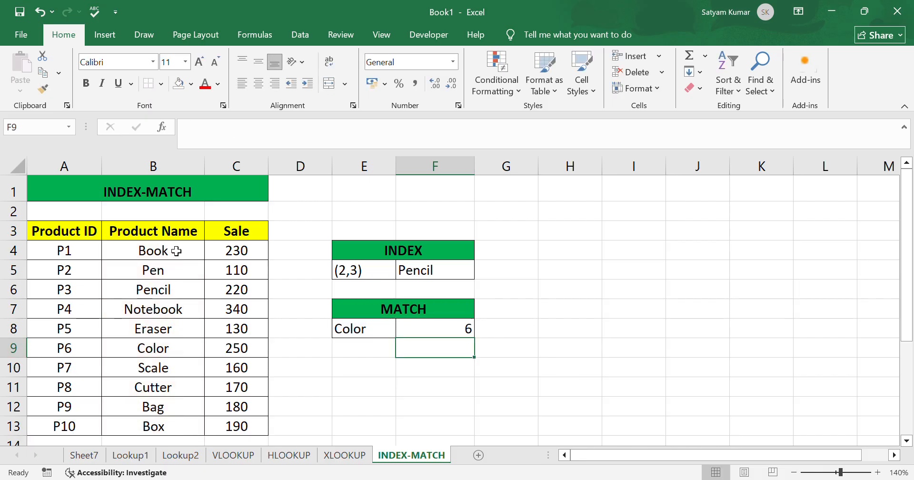
{"action": "left_click_drag", "start_coordinate": [177, 251], "coordinate": [187, 377]}
{"action": "left_click", "coordinate": [186, 353]}
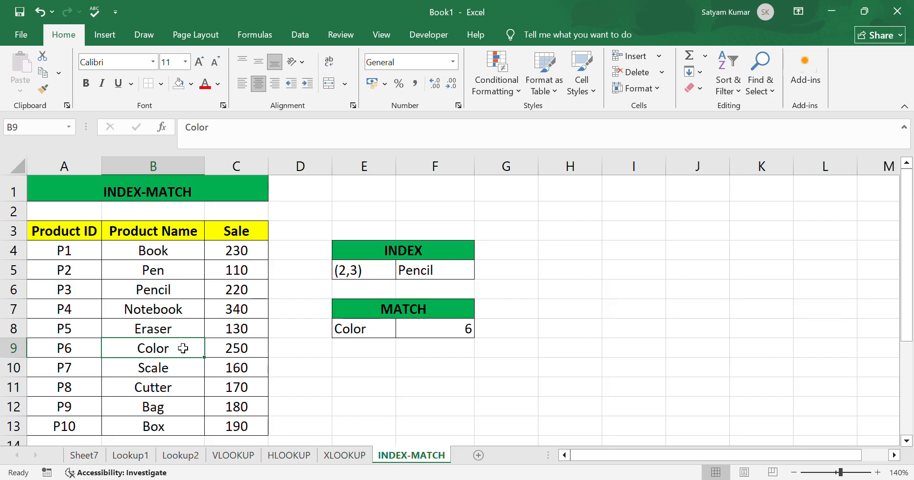
{"action": "left_click", "coordinate": [421, 340]}
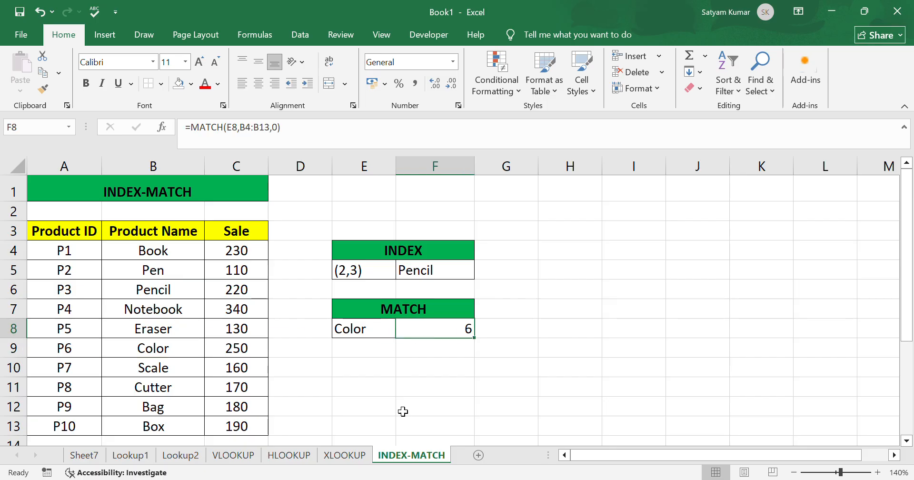